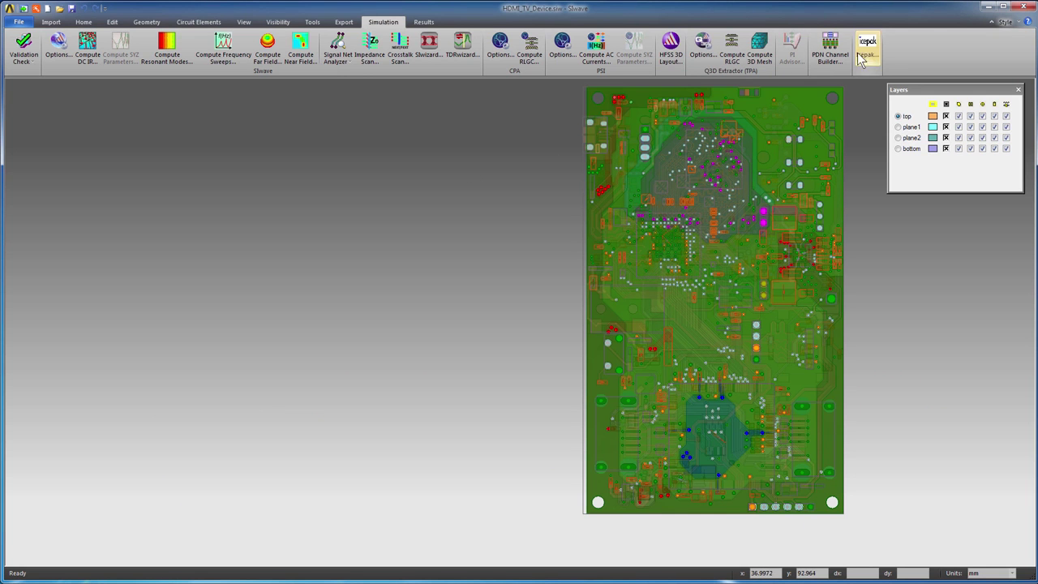
# Step: Check the Icepak Sim 2 thermal environment, component configuration and cabinet size settings, and launch the simulation
pyautogui.click(866, 50)
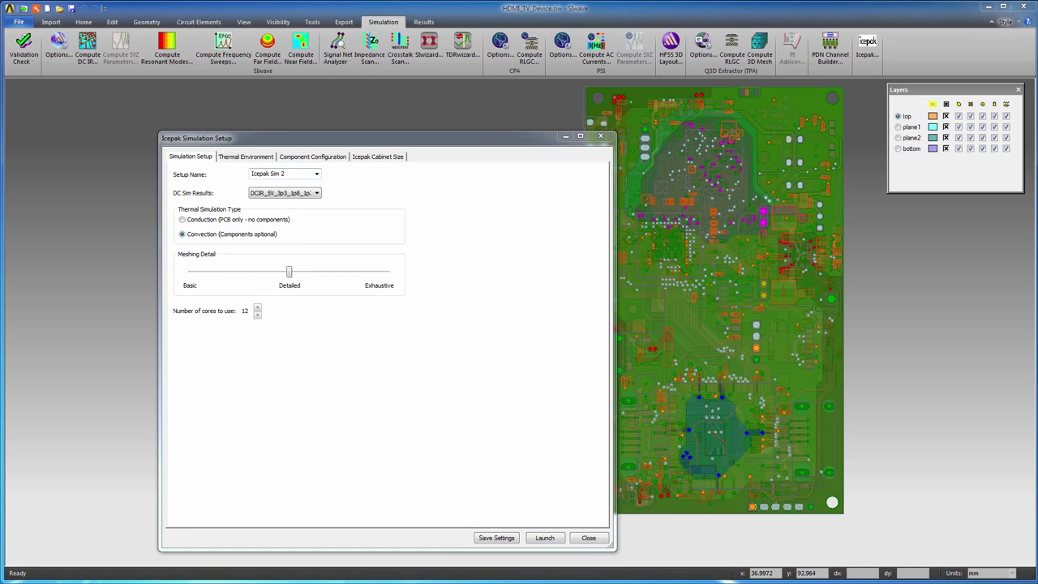
pyautogui.click(265, 157)
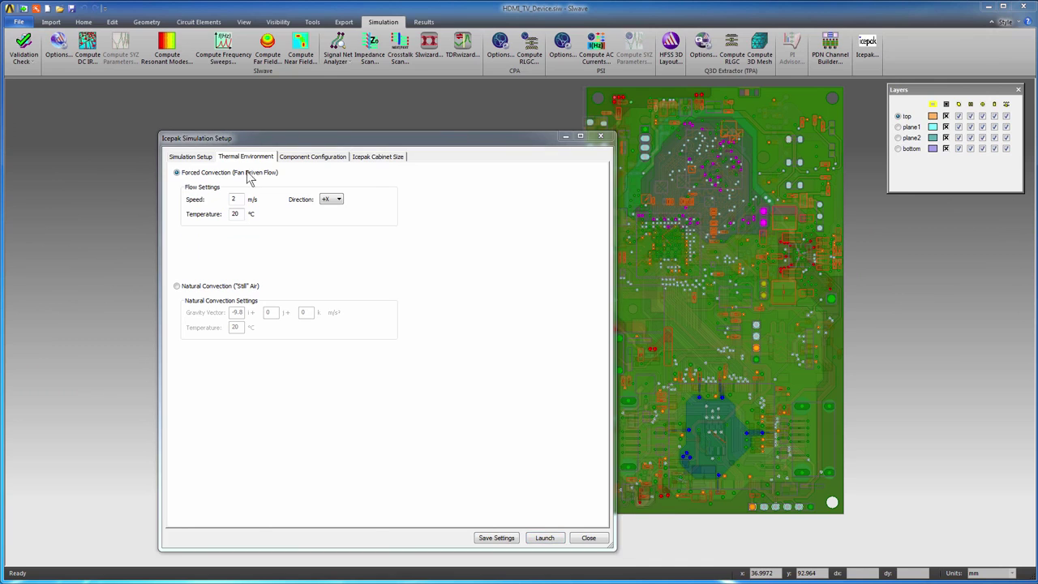
pyautogui.click(335, 159)
pyautogui.keyDown('ctrl'); pyautogui.click(268, 351); pyautogui.keyUp('ctrl')
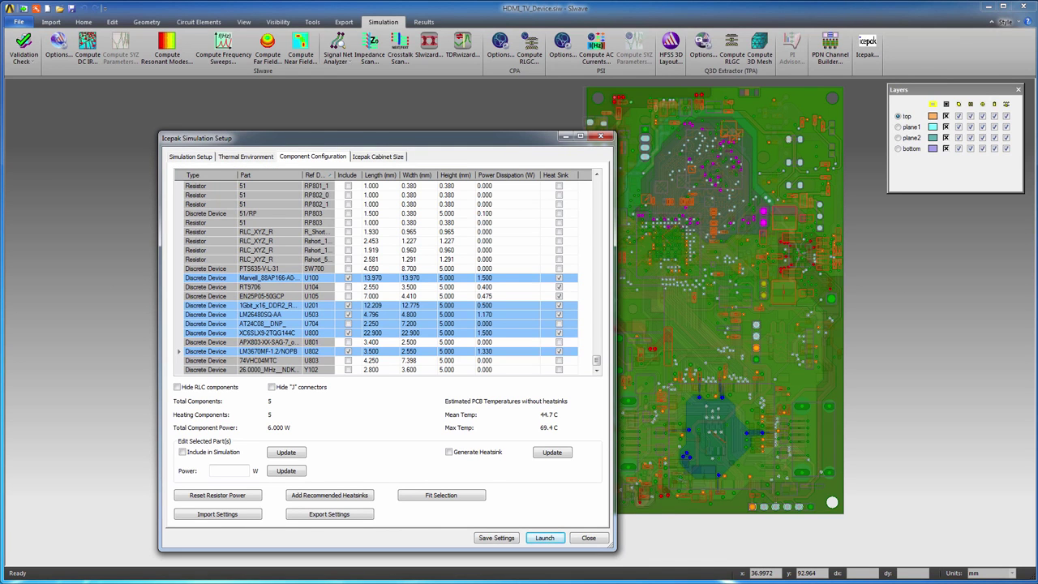
pyautogui.keyDown('ctrl'); pyautogui.click(267, 323); pyautogui.keyUp('ctrl')
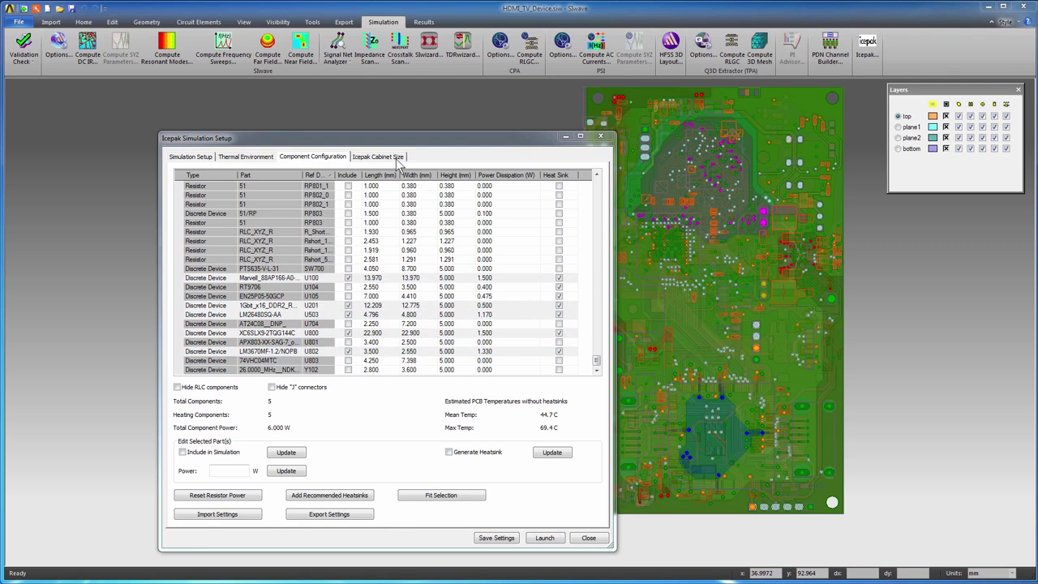
pyautogui.click(396, 159)
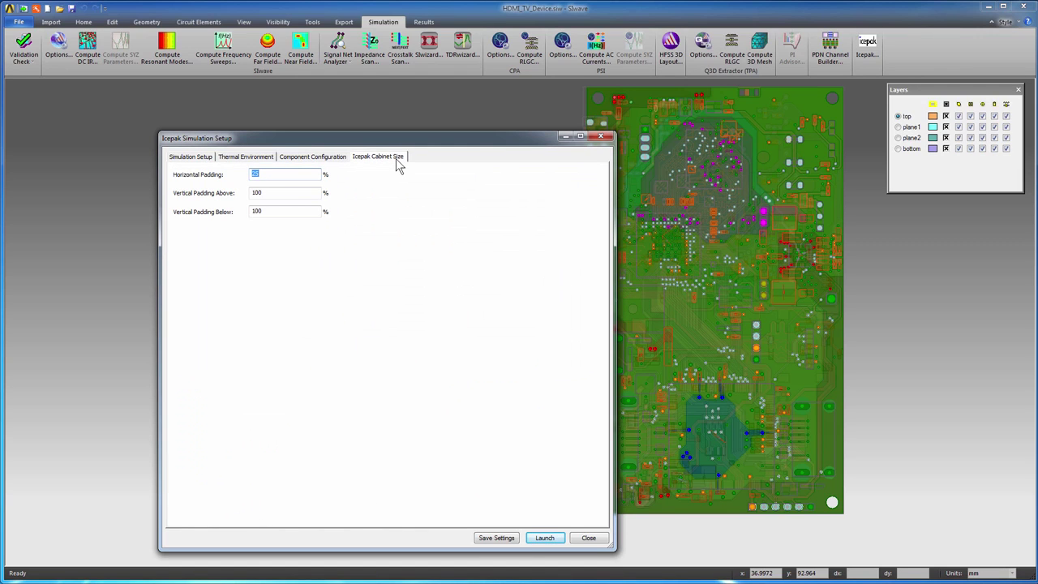
pyautogui.click(557, 541)
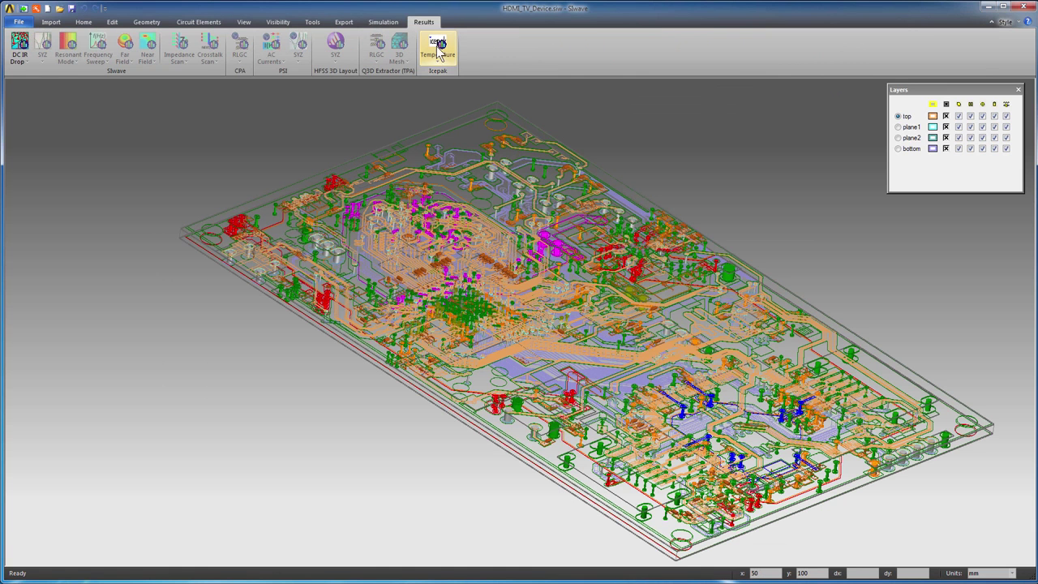
# Step: Display the temperature results of Icepak Sim 2 on the board
pyautogui.click(437, 49)
pyautogui.moveTo(454, 84)
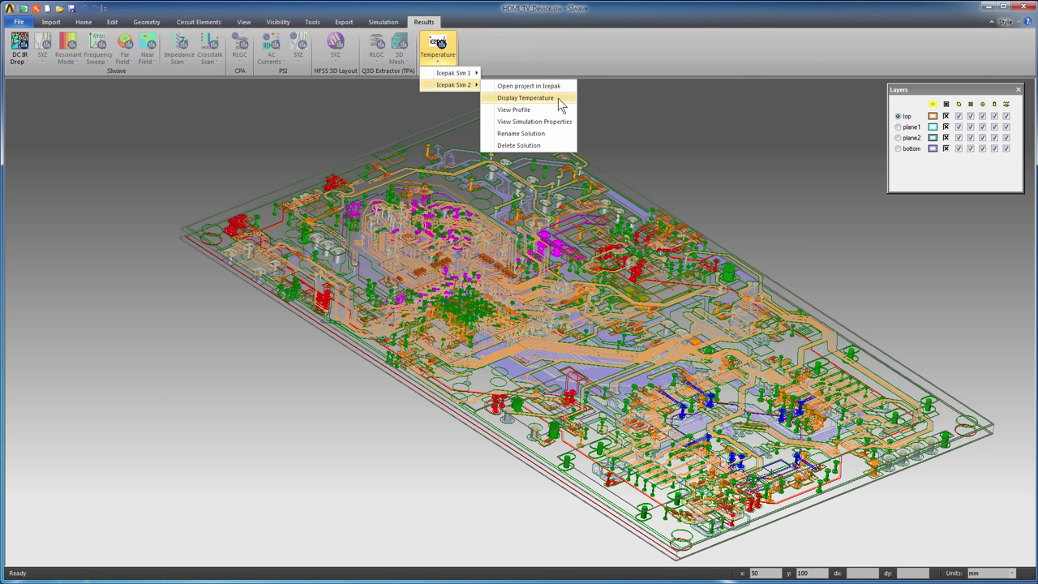
pyautogui.click(560, 98)
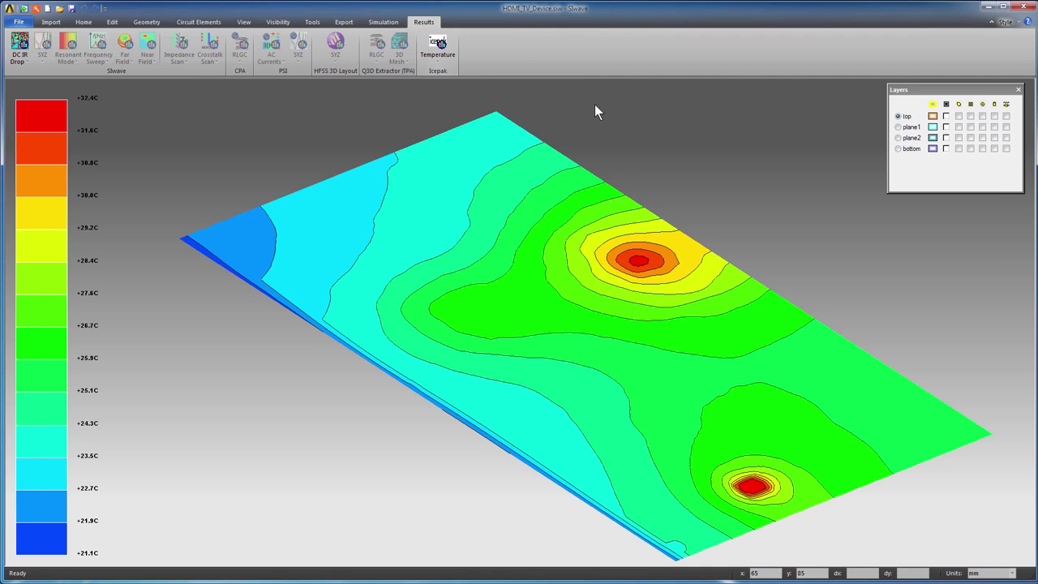
# Step: Examine the thermal data plots elevation by elevation, from the top layer at 1.583880 mm down to the bottom layer at 0.034021 mm
pyautogui.click(277, 21)
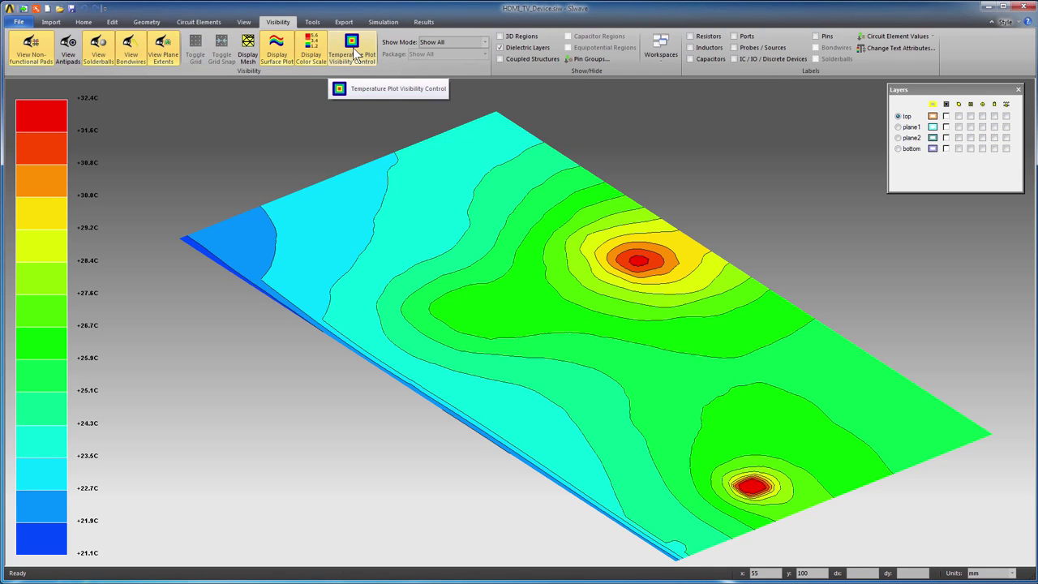
pyautogui.click(353, 47)
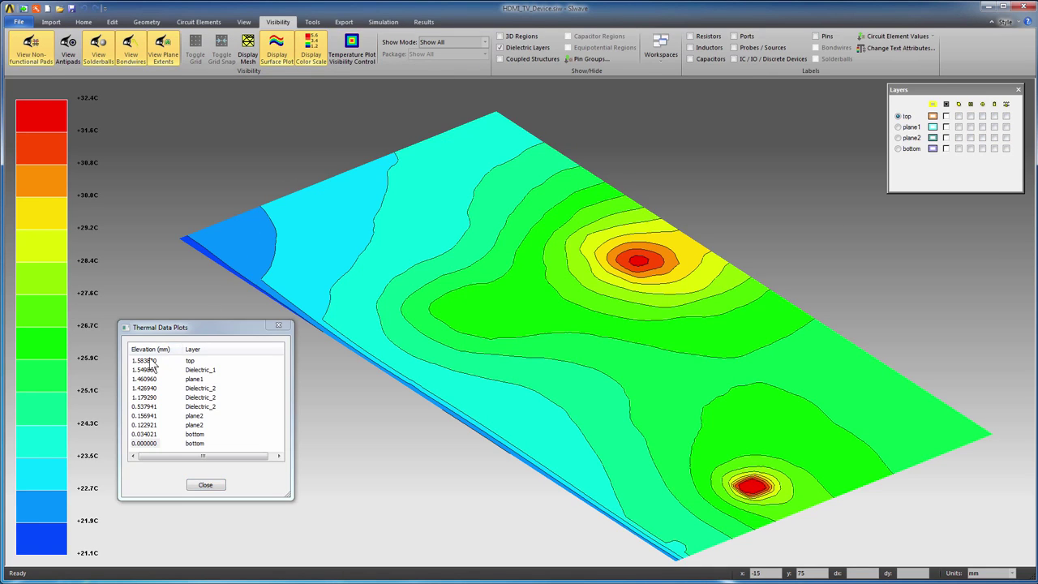
pyautogui.click(146, 361)
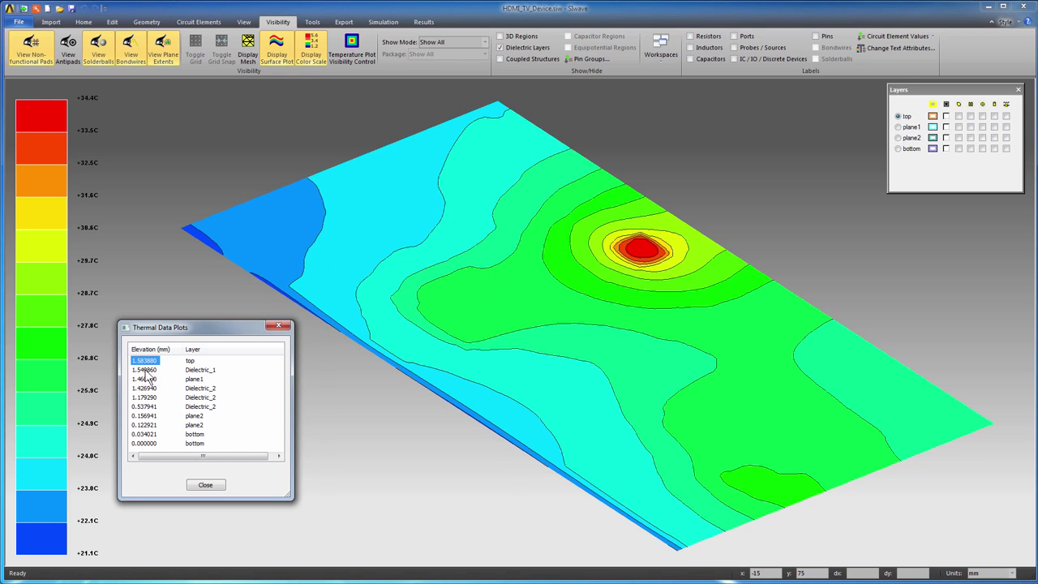
pyautogui.click(148, 370)
pyautogui.click(145, 378)
pyautogui.click(146, 388)
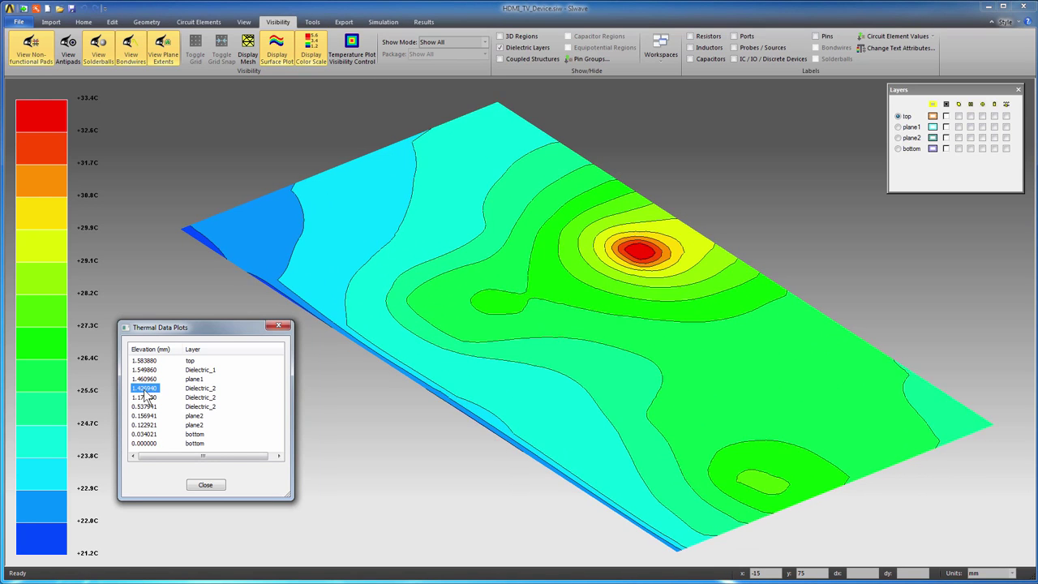
pyautogui.click(146, 397)
pyautogui.click(146, 407)
pyautogui.click(146, 416)
pyautogui.click(146, 425)
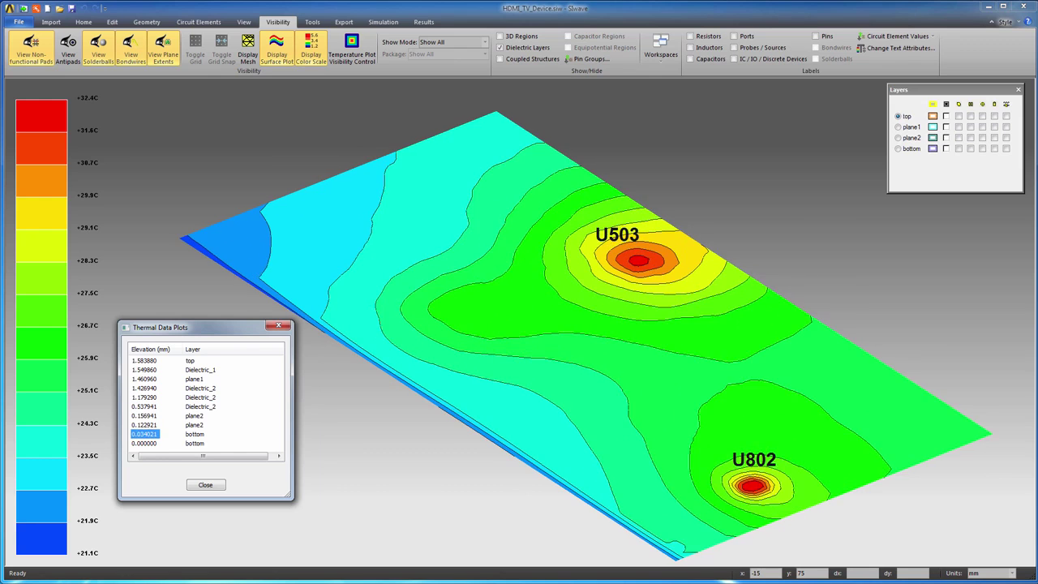
pyautogui.click(146, 434)
# Step: Step the thermal plots back up to the top layer at 1.583880 mm and close the plot list
pyautogui.press('Up')
pyautogui.press('Up')
pyautogui.press('Up')
pyautogui.press('Up')
pyautogui.press('Up')
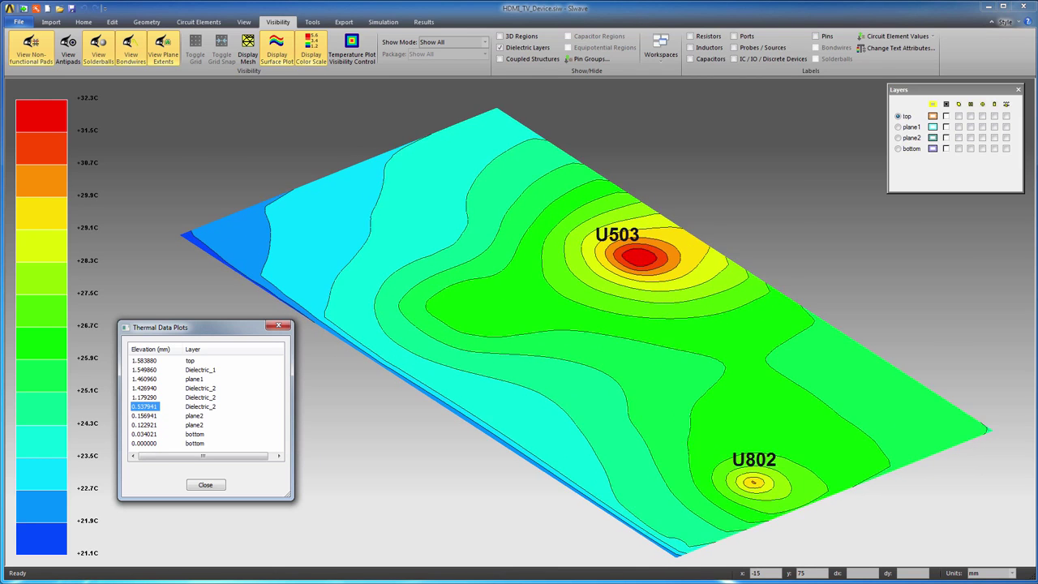
pyautogui.press('Up')
pyautogui.press('Up')
pyautogui.press('Up')
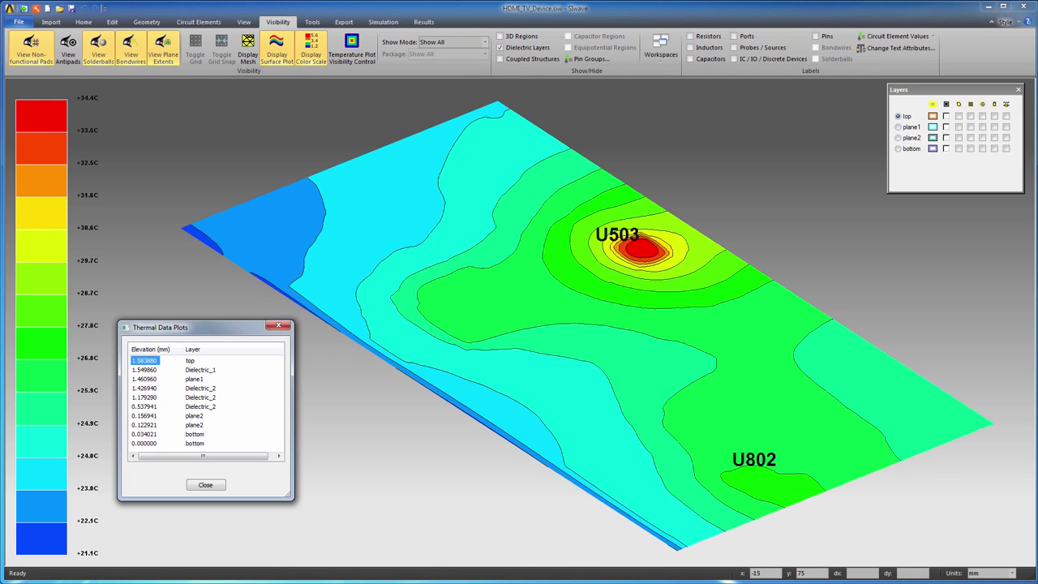
pyautogui.click(205, 484)
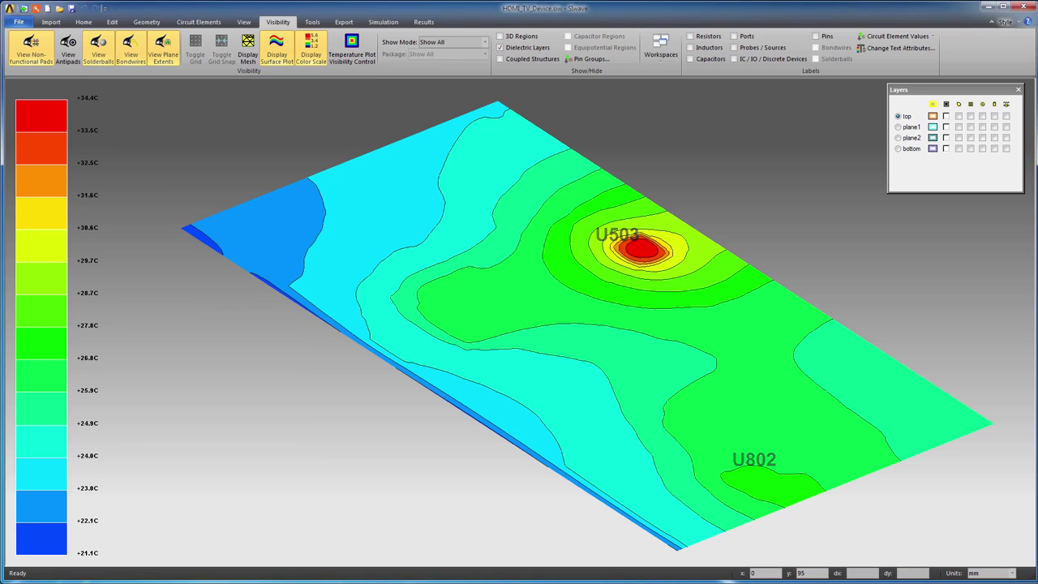
# Step: Open the Icepak Sim 2 project in Icepak
pyautogui.click(421, 23)
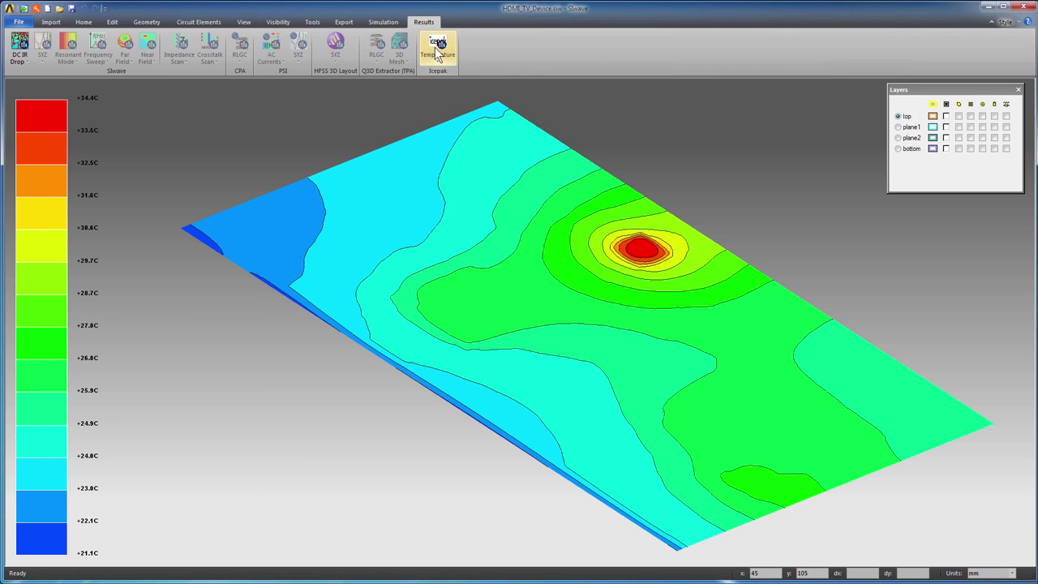
pyautogui.click(438, 53)
pyautogui.moveTo(438, 85)
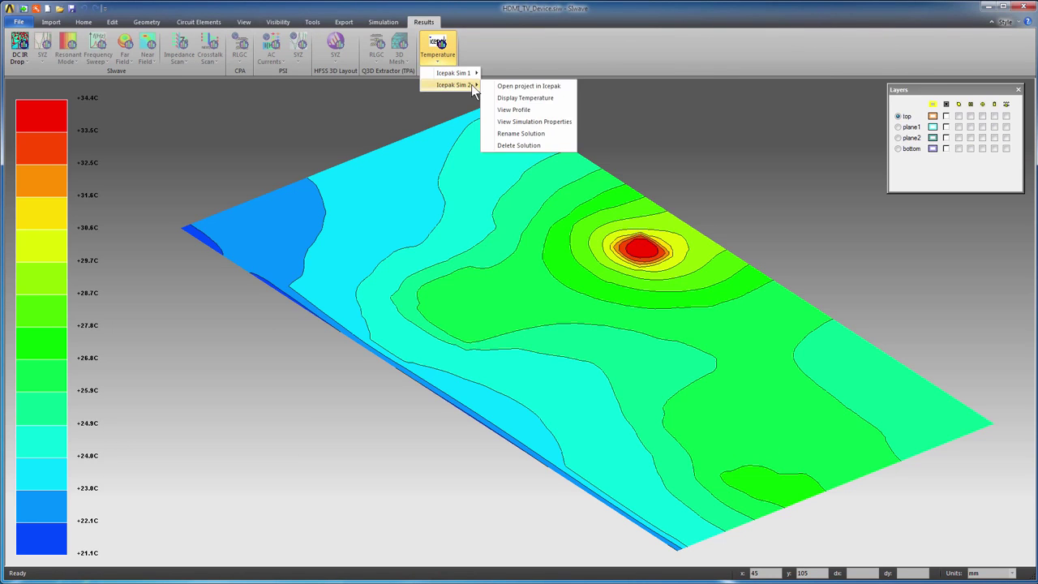
pyautogui.click(565, 86)
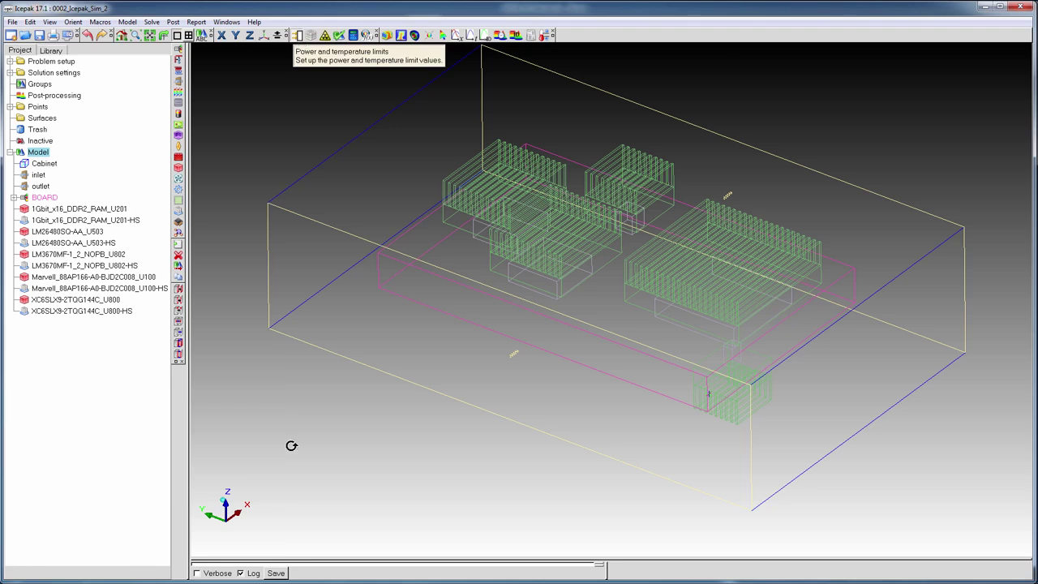
# Step: Set the component temperature limits to 95 °C for U201, 85 °C for U802, 150 °C for U503, 105 °C for U100 and 125 °C for U800
pyautogui.click(298, 37)
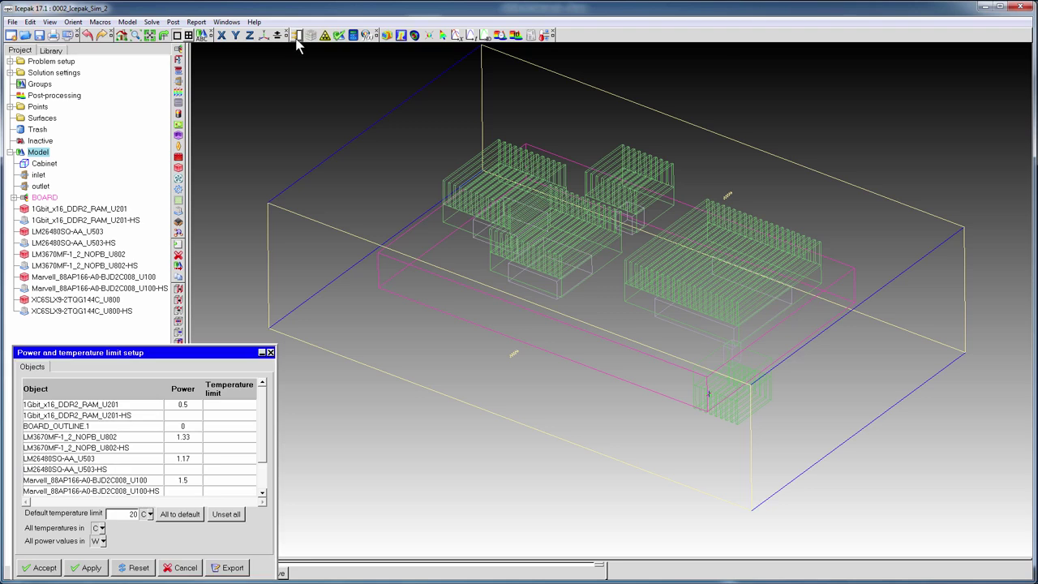
pyautogui.click(227, 404)
pyautogui.write('95')
pyautogui.press('Return')
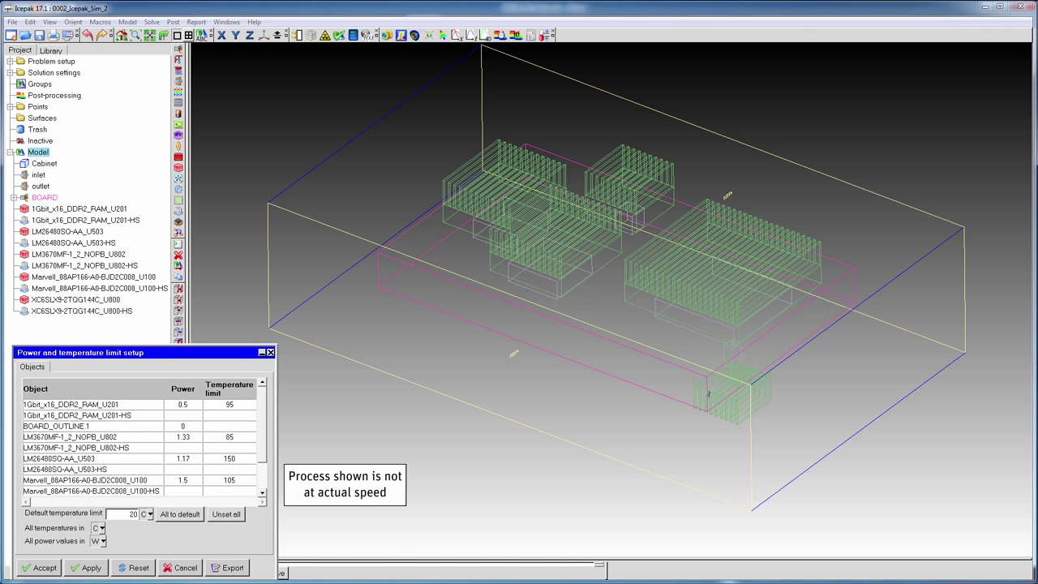
pyautogui.click(45, 570)
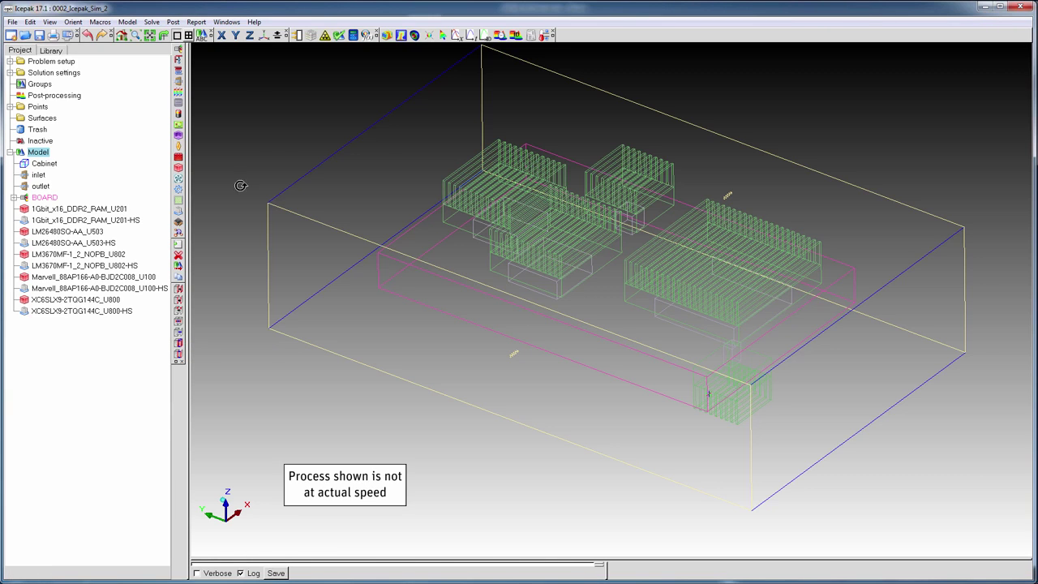
# Step: Review the post-processed power and temperature values of all objects against their limits
pyautogui.click(172, 22)
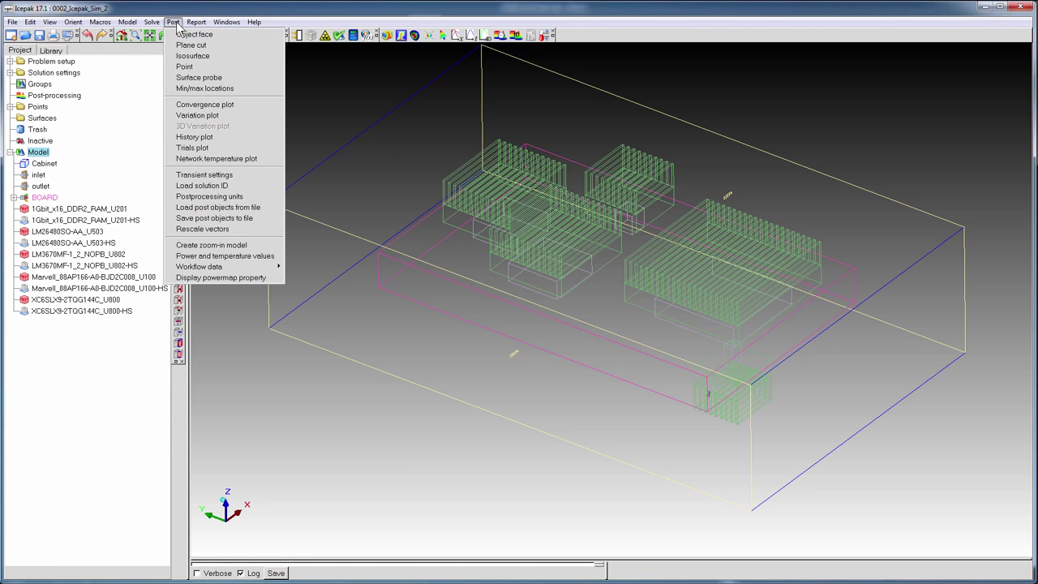
pyautogui.click(183, 256)
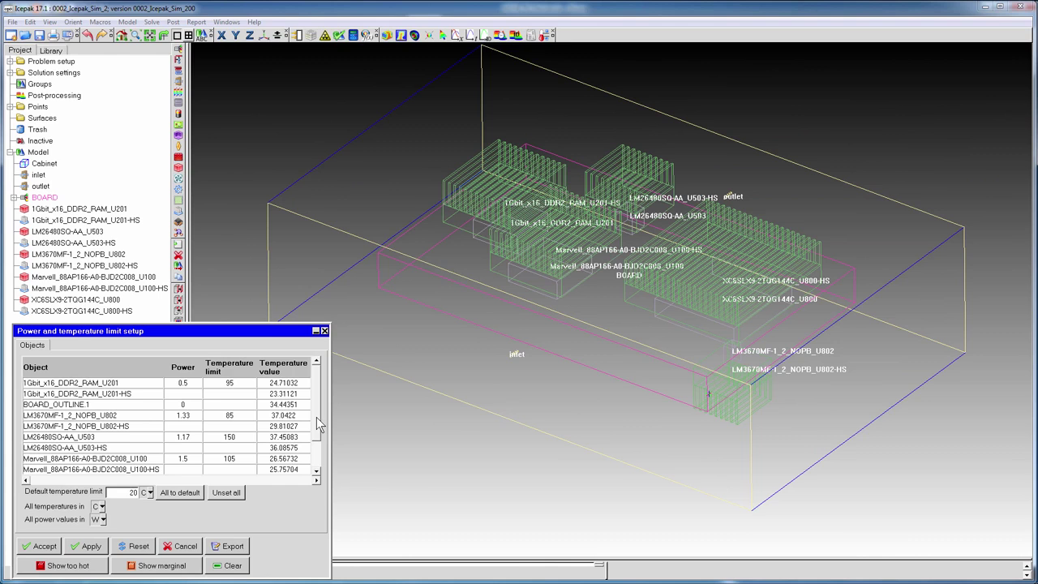
pyautogui.scroll(-1, 319, 426)
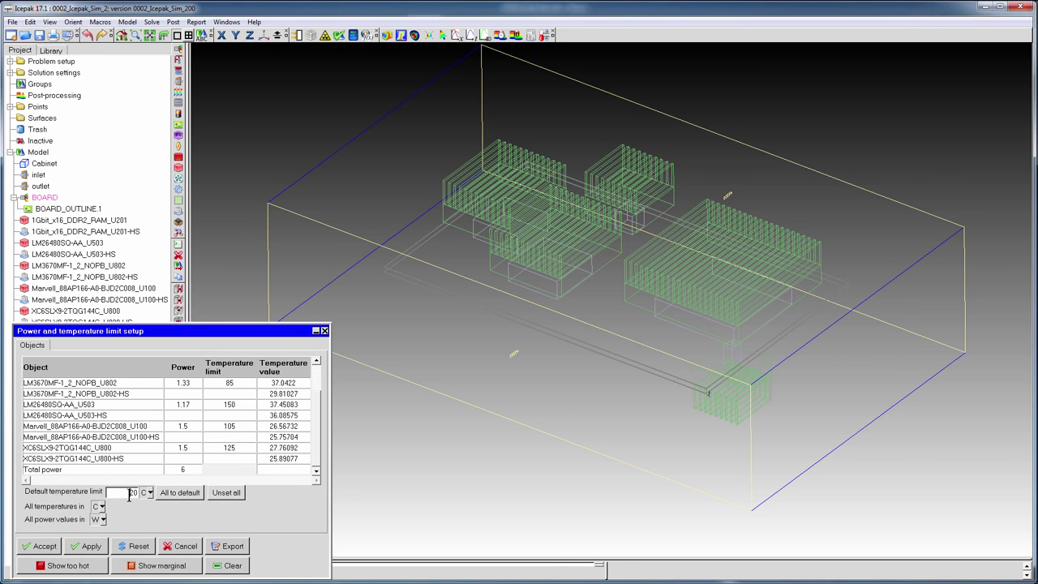
# Step: Apply the default 20 °C temperature limit to all objects and highlight those that are too hot
pyautogui.click(180, 493)
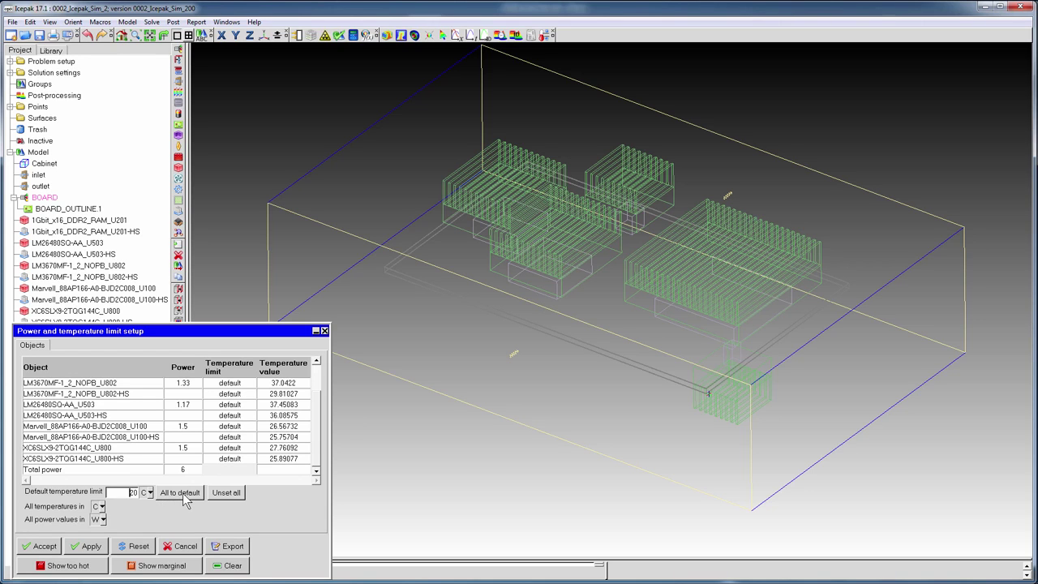
pyautogui.click(68, 565)
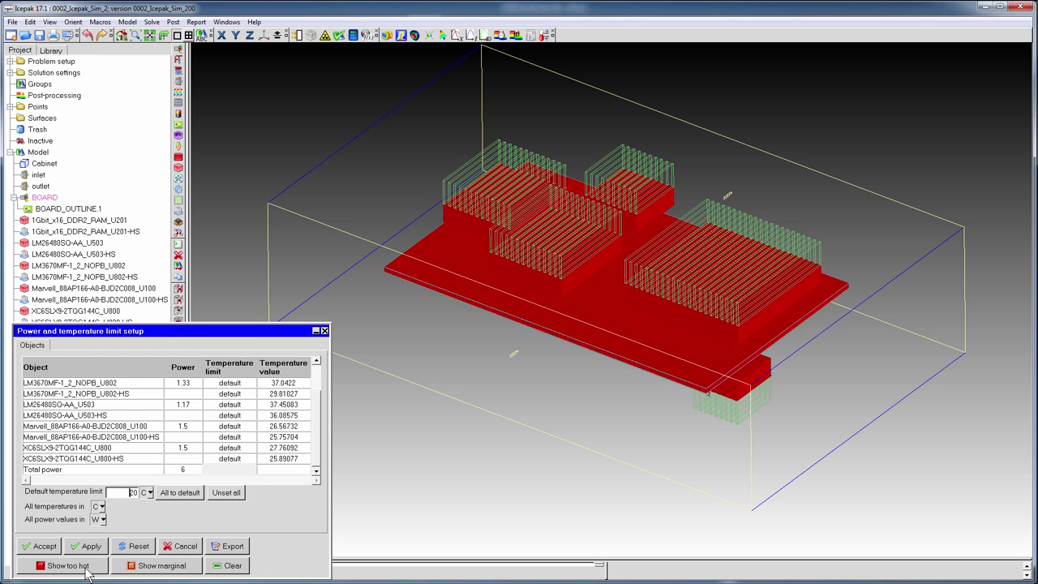
pyautogui.moveTo(665, 463); pyautogui.dragTo(645, 300)
# Step: Set the default temperature limit to 26 °C for all objects and highlight the marginal ones
pyautogui.moveTo(126, 492); pyautogui.dragTo(133, 490)
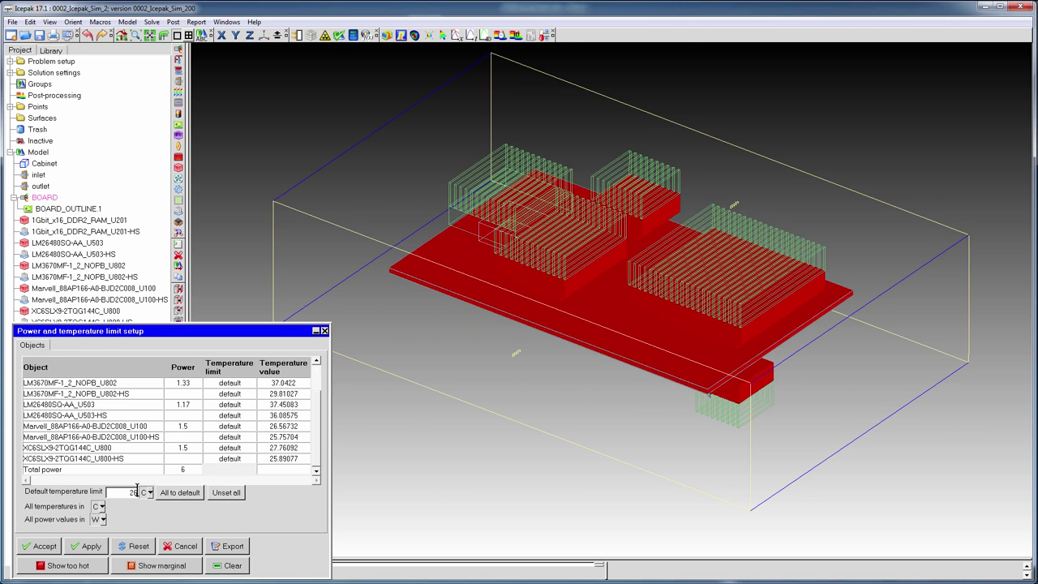
pyautogui.click(177, 494)
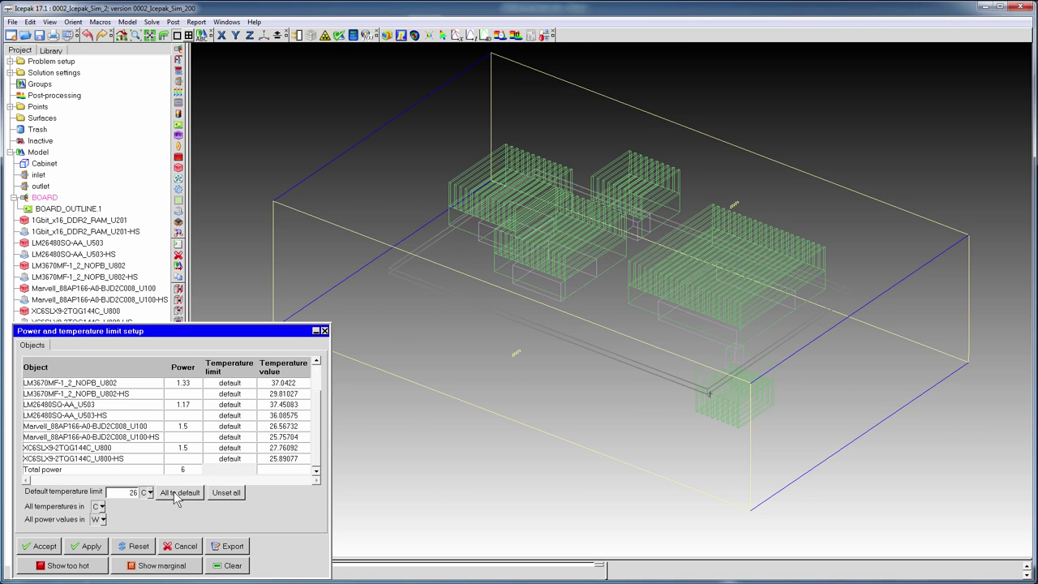
pyautogui.click(140, 569)
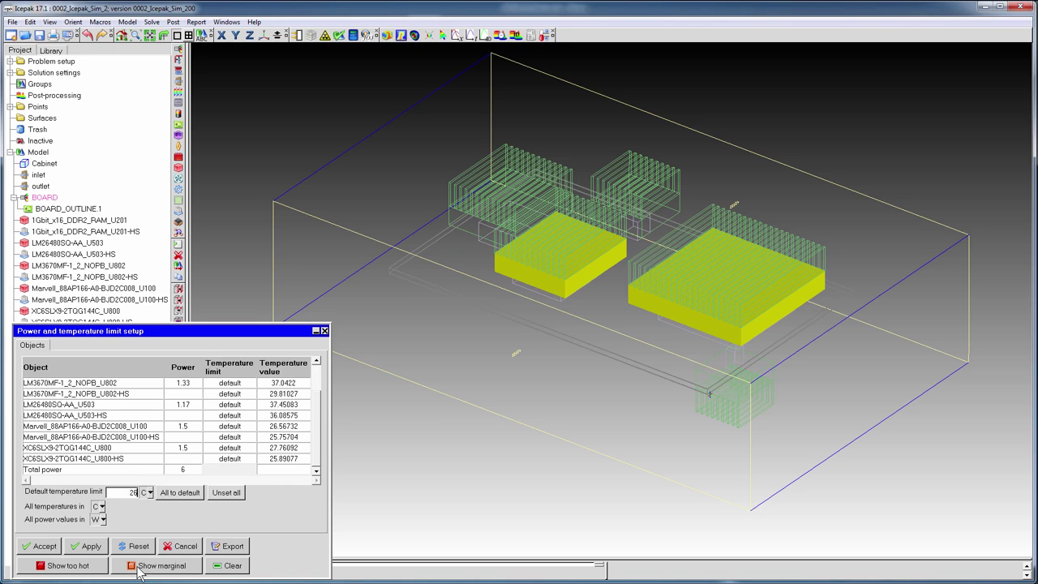
# Step: Clear the default limits and restore 85 °C for U802, 150 °C for U503, 105 °C for U100 and 125 °C for U800
pyautogui.click(228, 496)
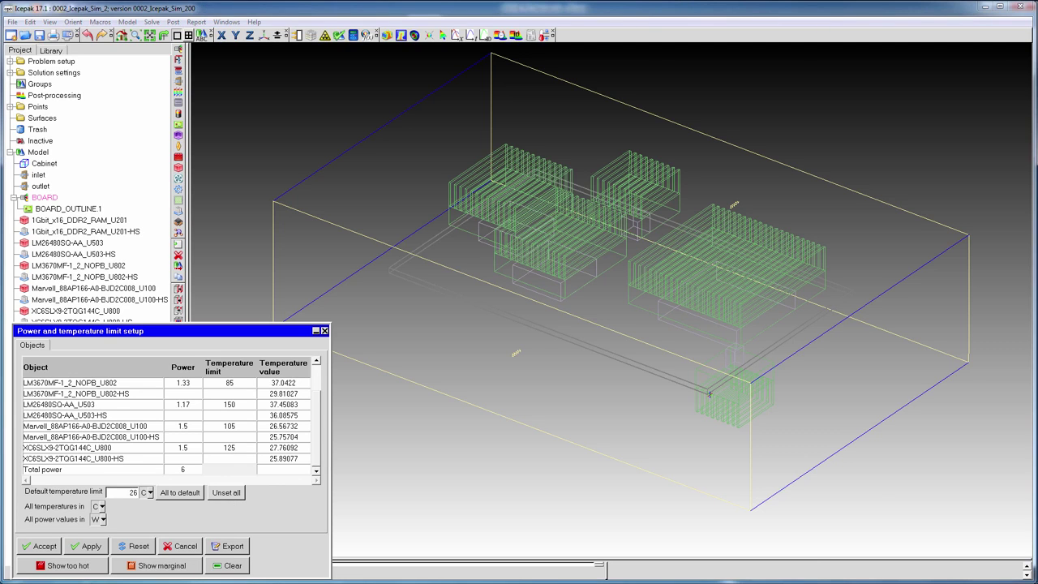
pyautogui.click(90, 546)
# Step: Create a combined object face with temperature contours from BOARD_OUTLINE.1 and the U201, U503, U802, U100 and U800 components
pyautogui.click(85, 211)
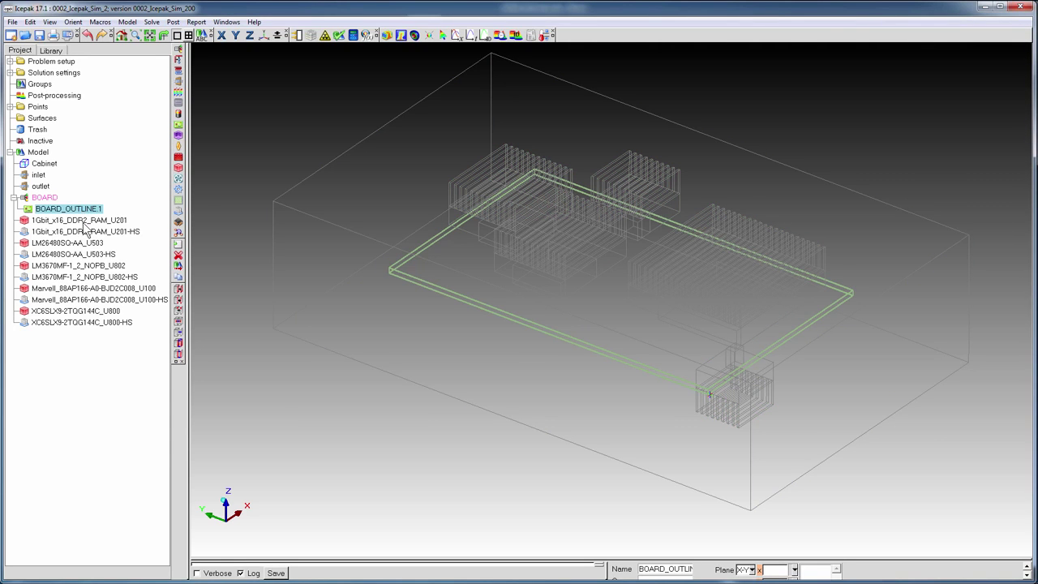
pyautogui.keyDown('shift'); pyautogui.click(85, 223); pyautogui.keyUp('shift')
pyautogui.keyDown('ctrl'); pyautogui.click(83, 243); pyautogui.keyUp('ctrl')
pyautogui.keyDown('ctrl'); pyautogui.click(82, 266); pyautogui.keyUp('ctrl')
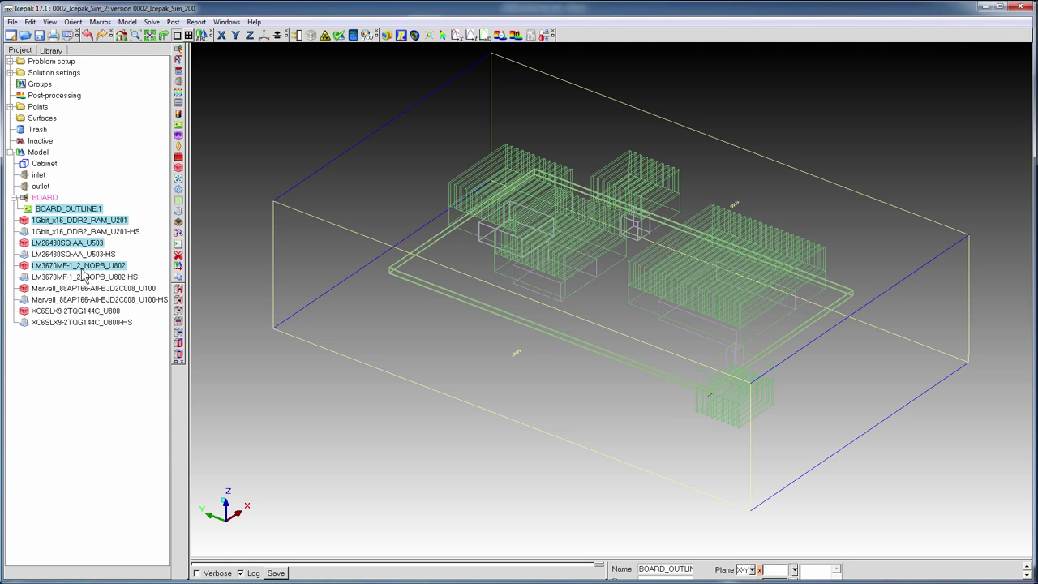
pyautogui.keyDown('ctrl'); pyautogui.click(77, 288); pyautogui.keyUp('ctrl')
pyautogui.keyDown('ctrl'); pyautogui.click(76, 312); pyautogui.keyUp('ctrl')
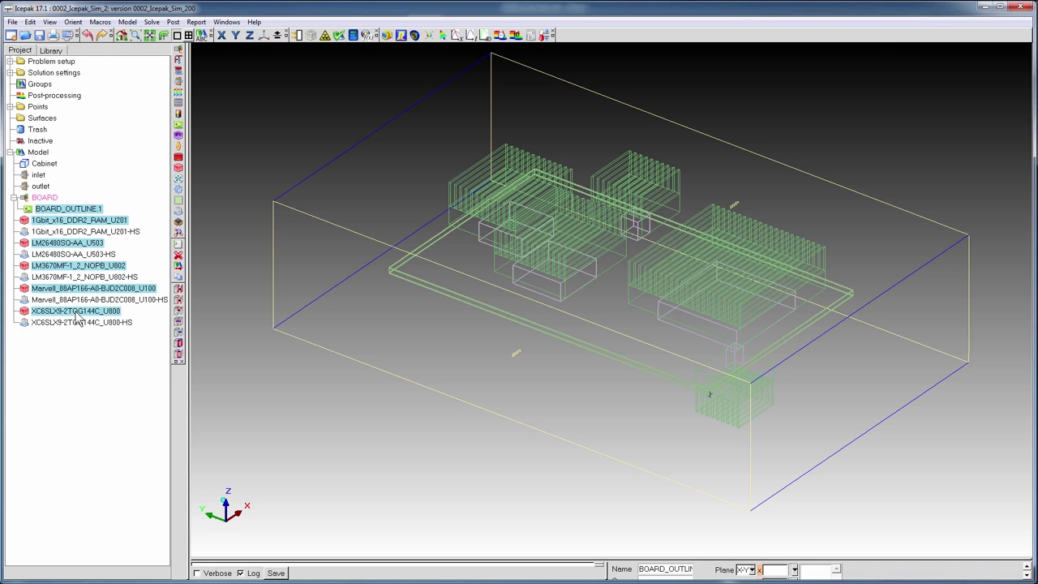
pyautogui.rightClick(76, 314)
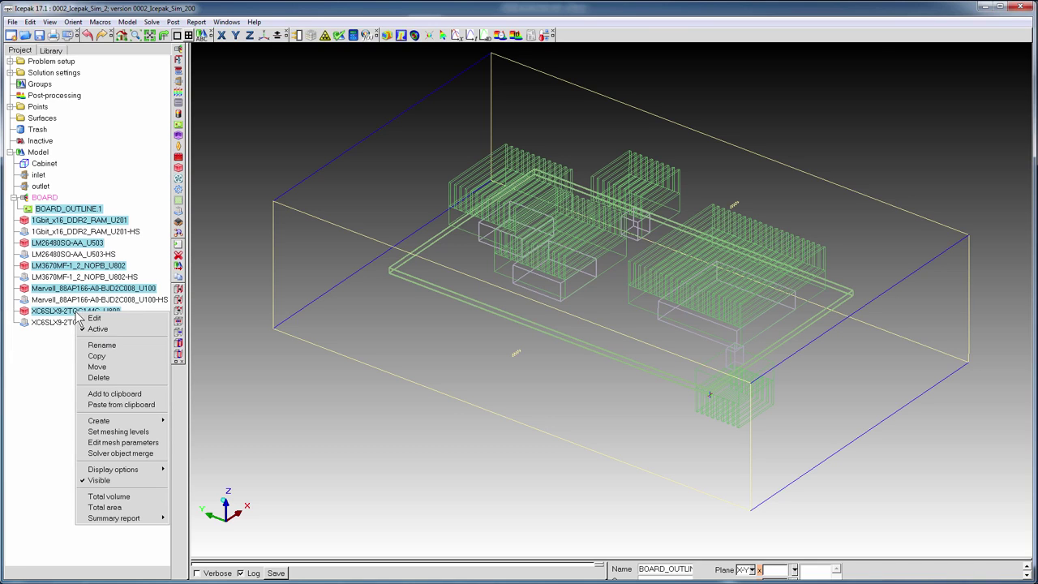
pyautogui.moveTo(148, 421)
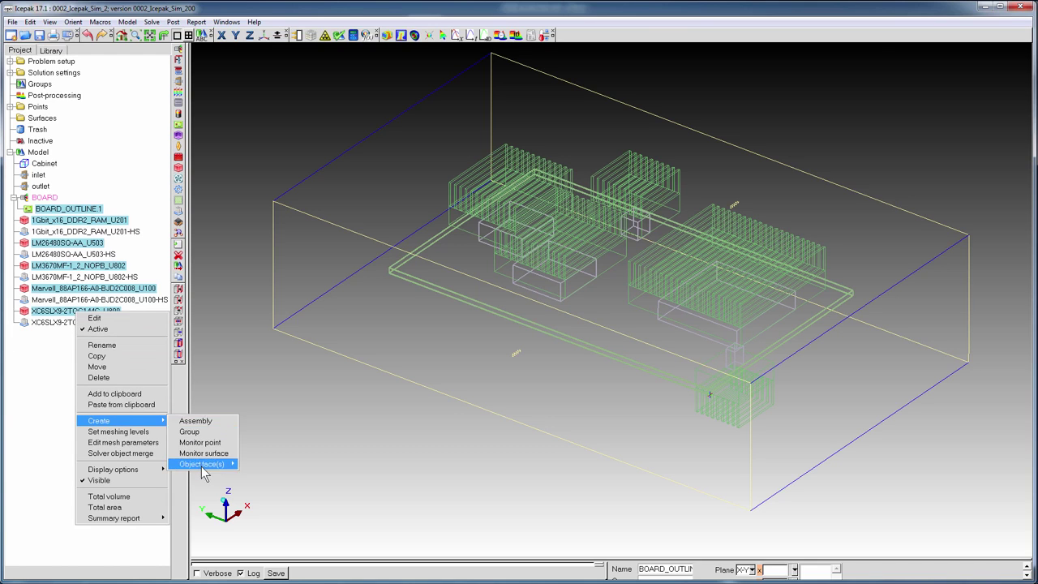
pyautogui.moveTo(221, 464)
pyautogui.click(272, 463)
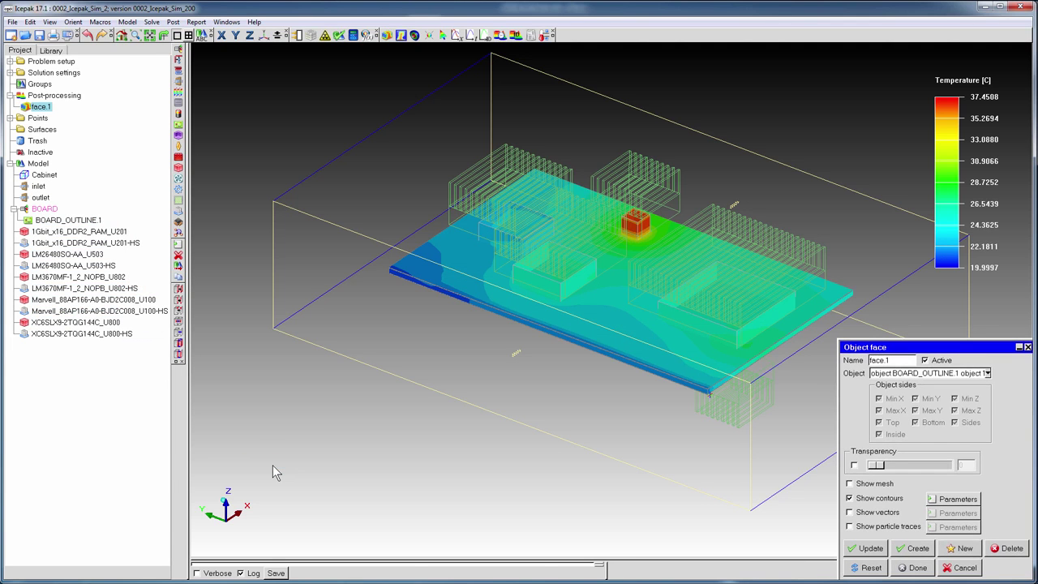
pyautogui.moveTo(762, 371); pyautogui.dragTo(613, 216)
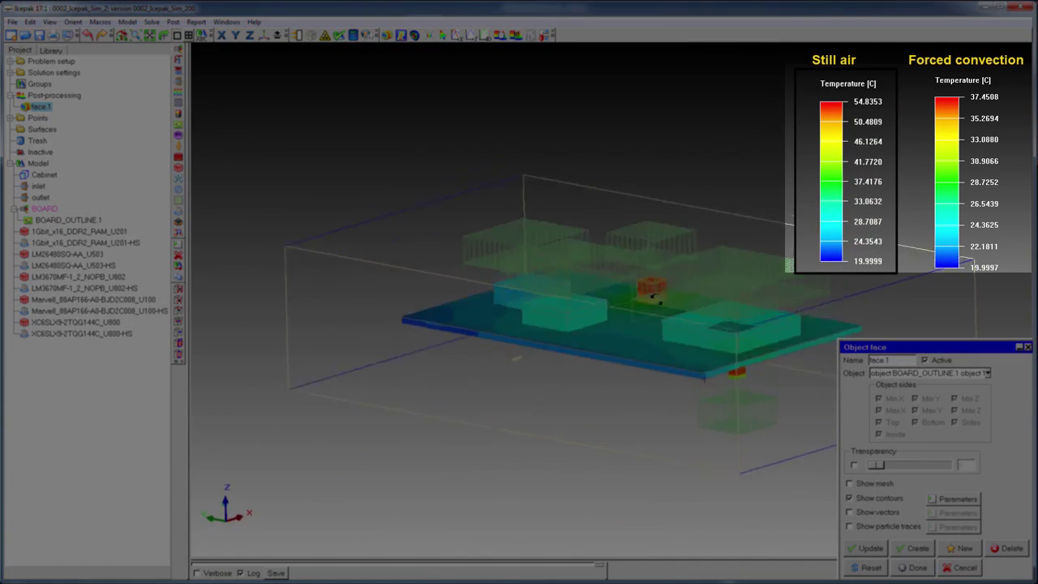
pyautogui.moveTo(680, 362); pyautogui.dragTo(652, 219)
# Step: Add the five components' heat sinks (-HS objects) to the face.1 object and update its temperature contours
pyautogui.click(987, 373)
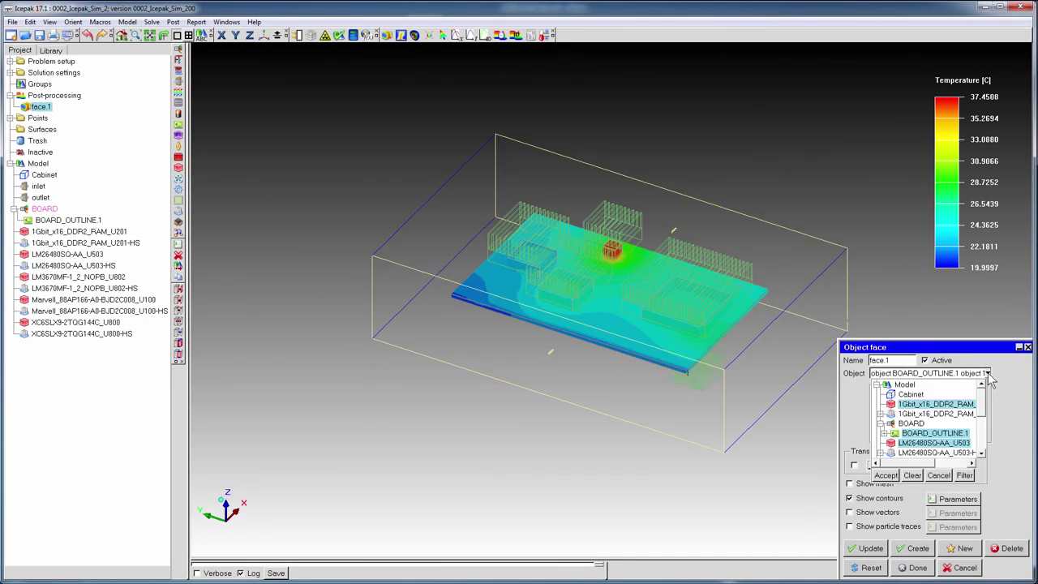
pyautogui.click(983, 413)
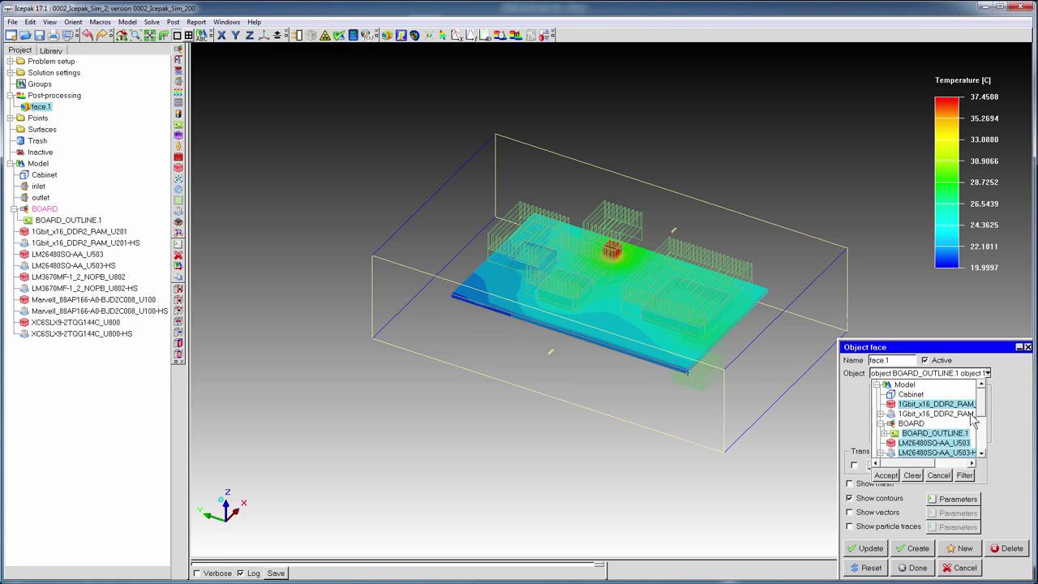
pyautogui.scroll(-3, 983, 415)
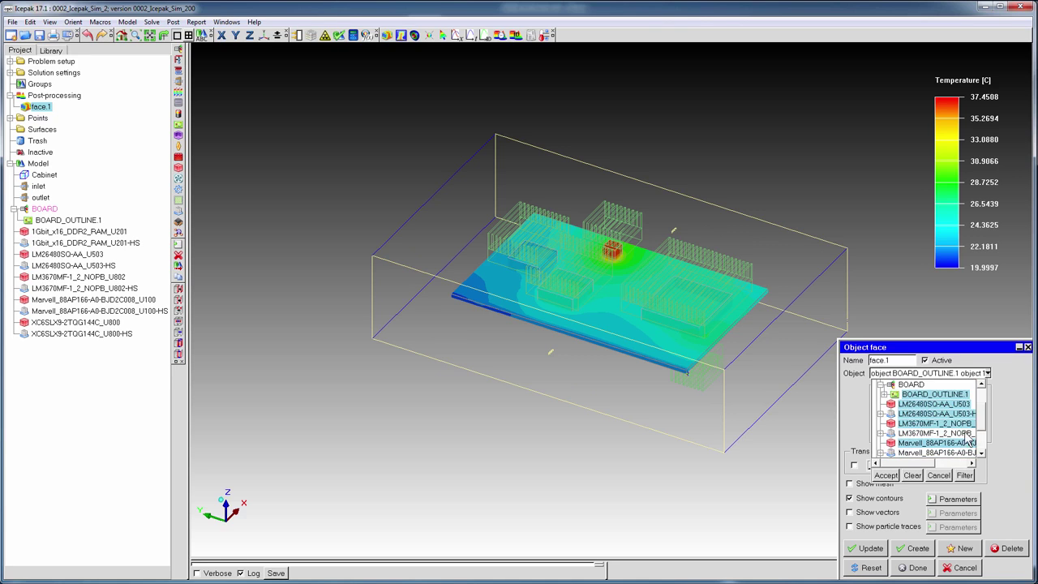
pyautogui.click(962, 413)
pyautogui.click(960, 433)
pyautogui.click(887, 476)
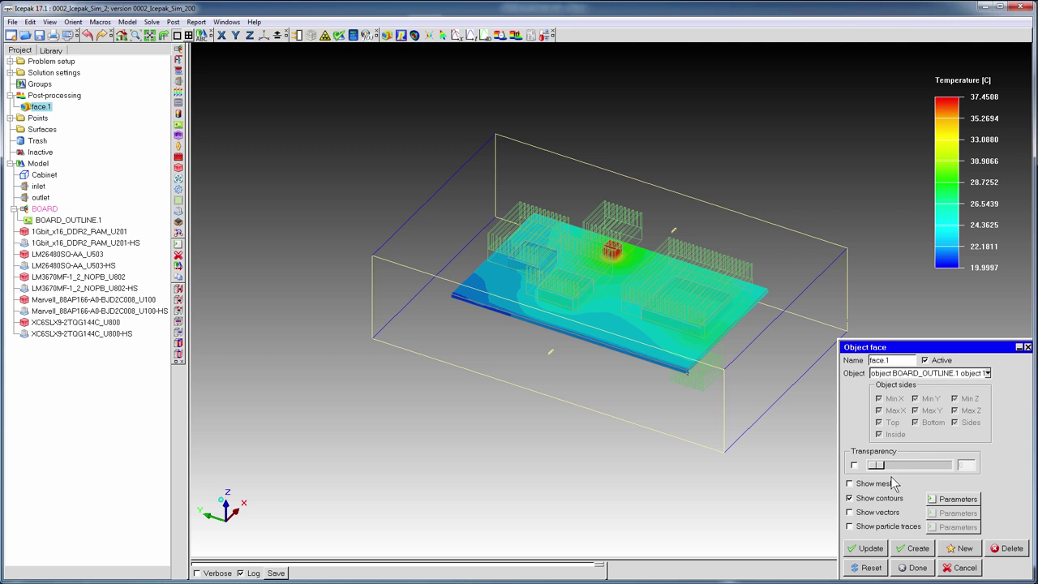
pyautogui.click(871, 548)
pyautogui.moveTo(503, 348); pyautogui.dragTo(958, 254)
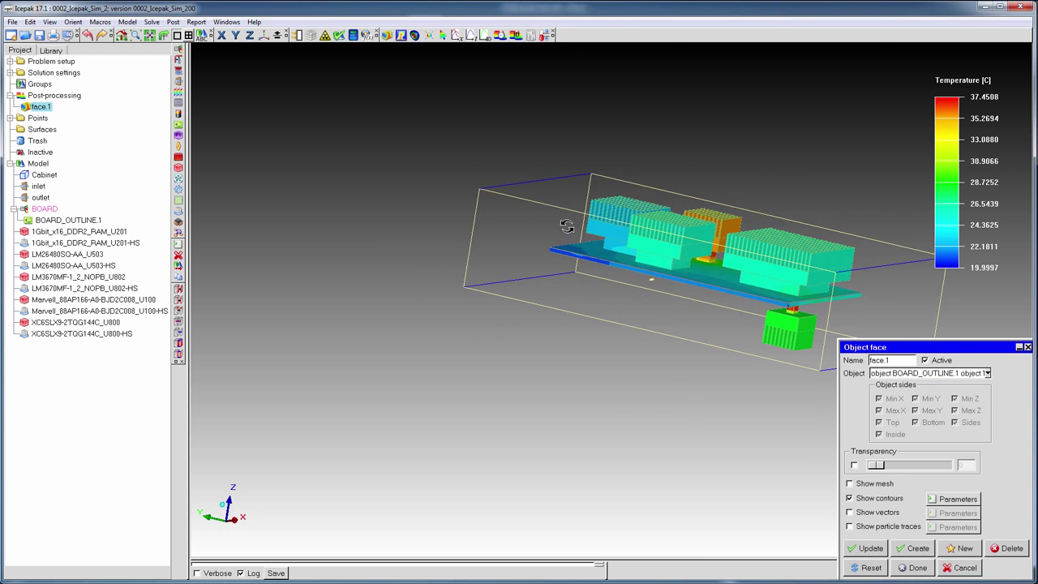
pyautogui.moveTo(738, 228); pyautogui.dragTo(419, 294)
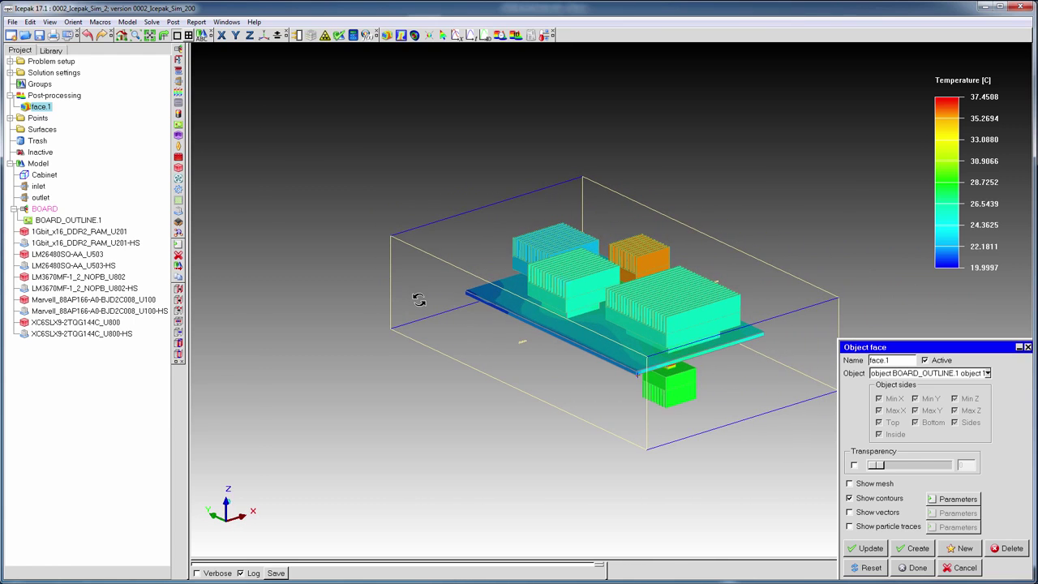
# Step: Turn off the contour display of face.1
pyautogui.click(150, 35)
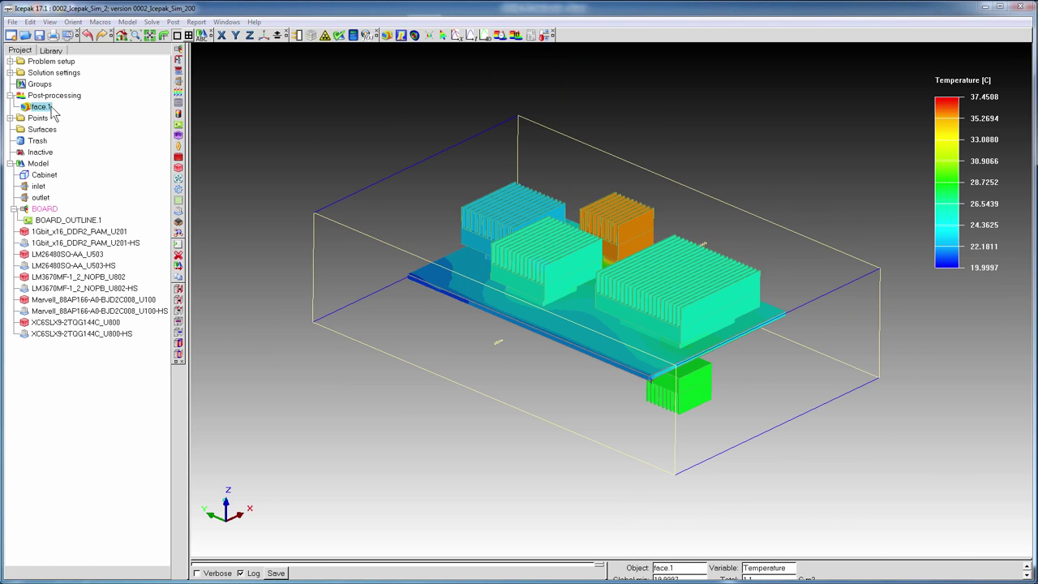
pyautogui.rightClick(51, 109)
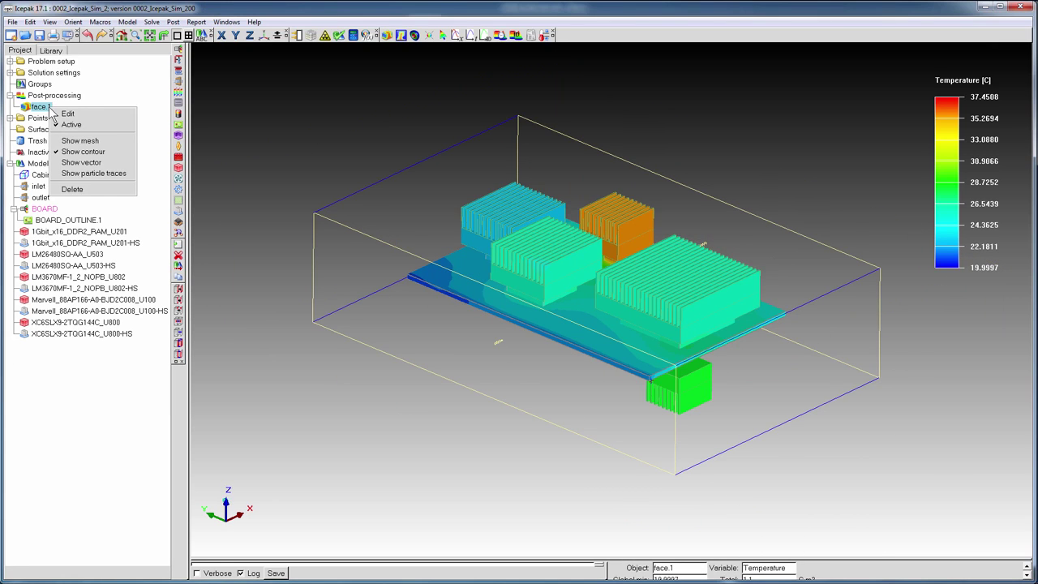
pyautogui.click(62, 152)
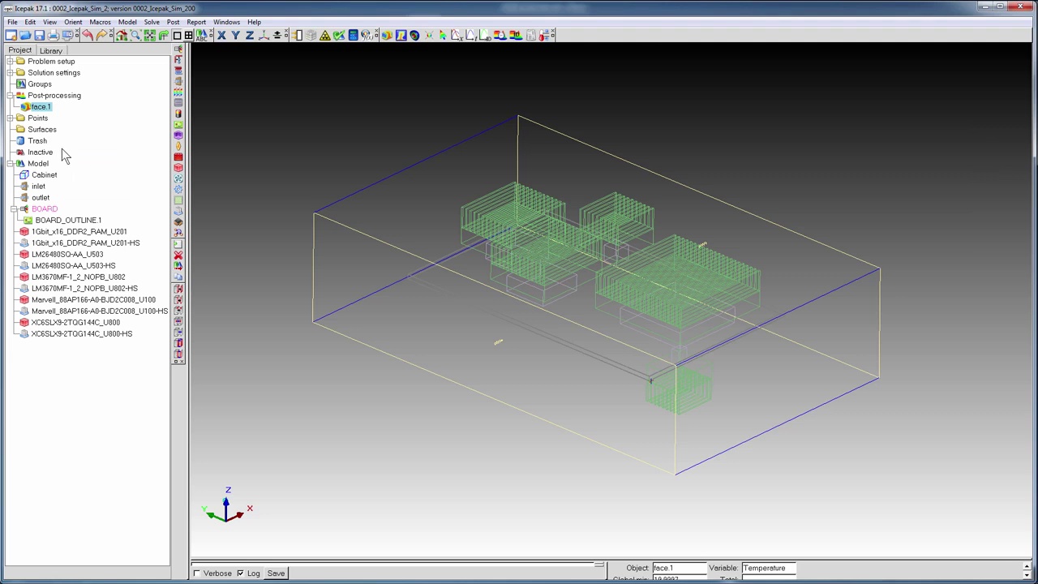
# Step: Set up a plane cut with contours enabled, positioned by Coeffs (Ax + By + Cz = D), and with loop mode for its animation
pyautogui.click(400, 36)
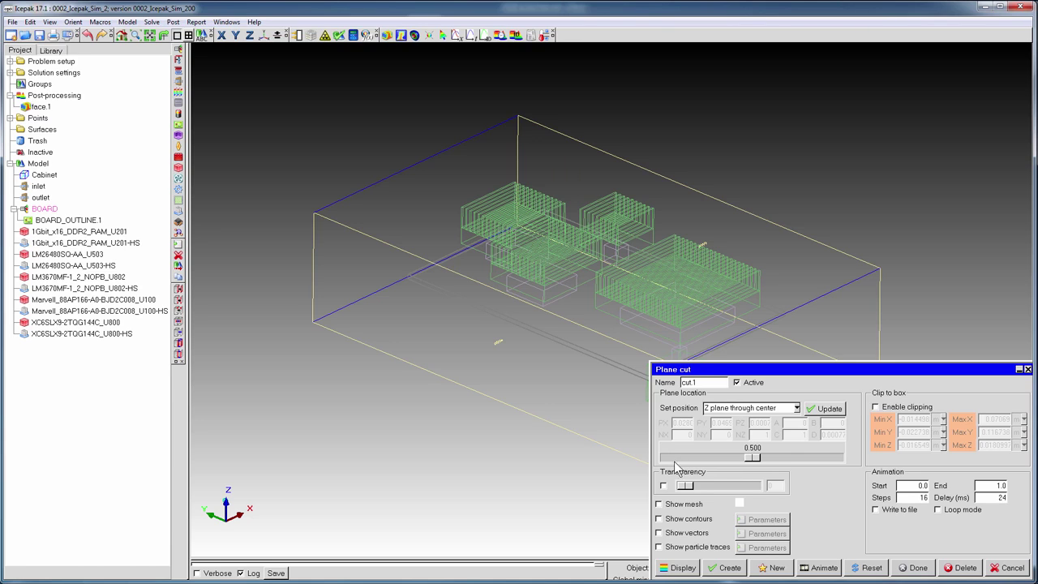
pyautogui.click(659, 519)
pyautogui.click(796, 408)
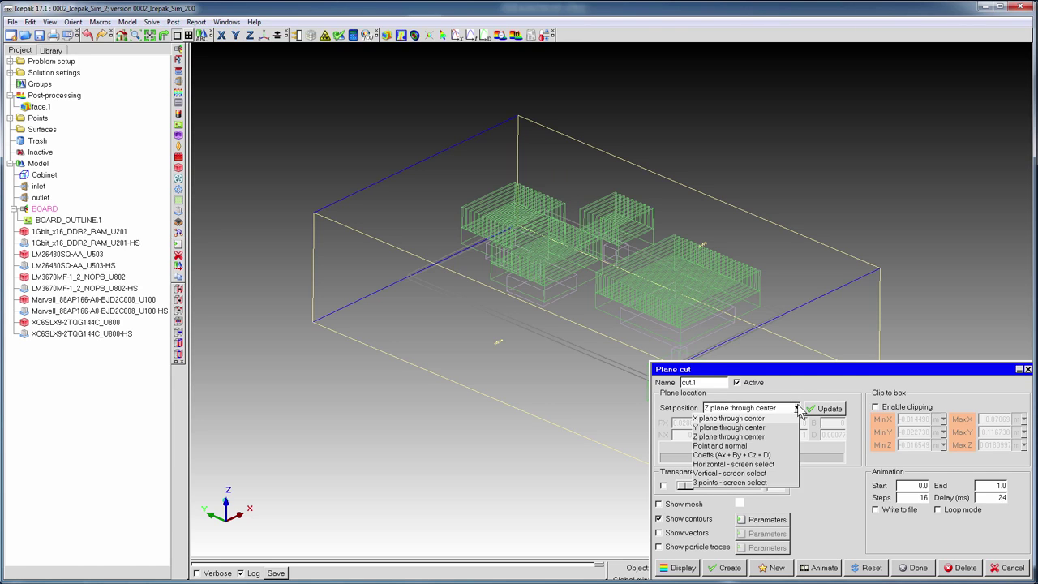
pyautogui.click(740, 454)
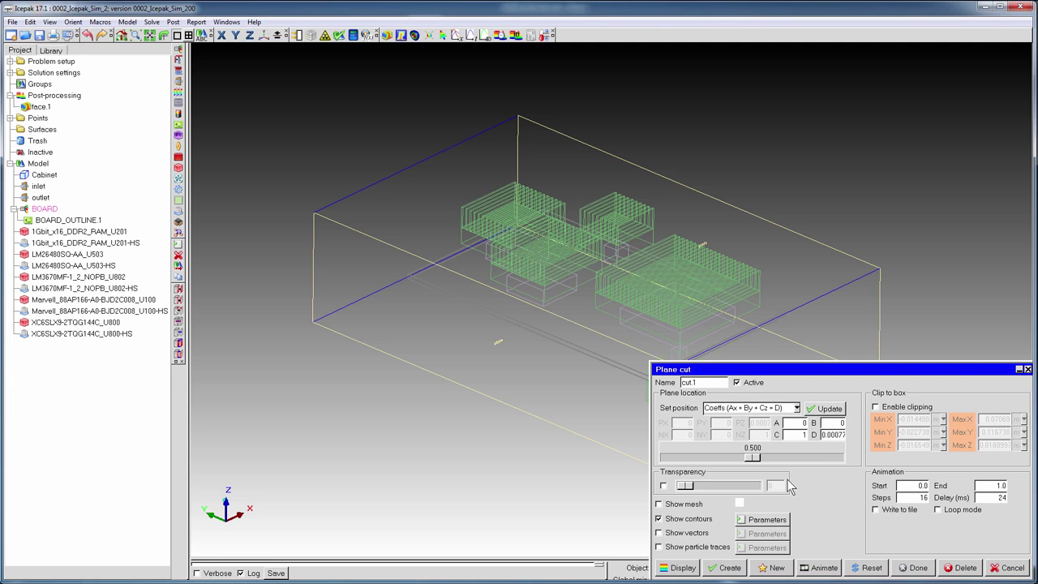
pyautogui.click(938, 510)
# Step: Apply solid-fill, banded temperature contours with color levels calculated from global limits to the plane cut
pyautogui.click(780, 522)
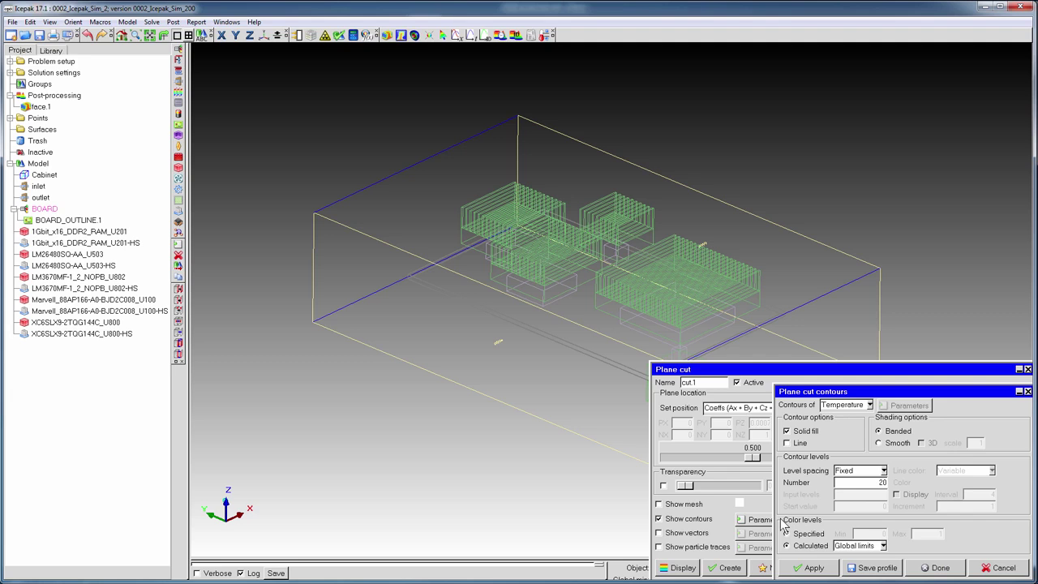
pyautogui.click(817, 568)
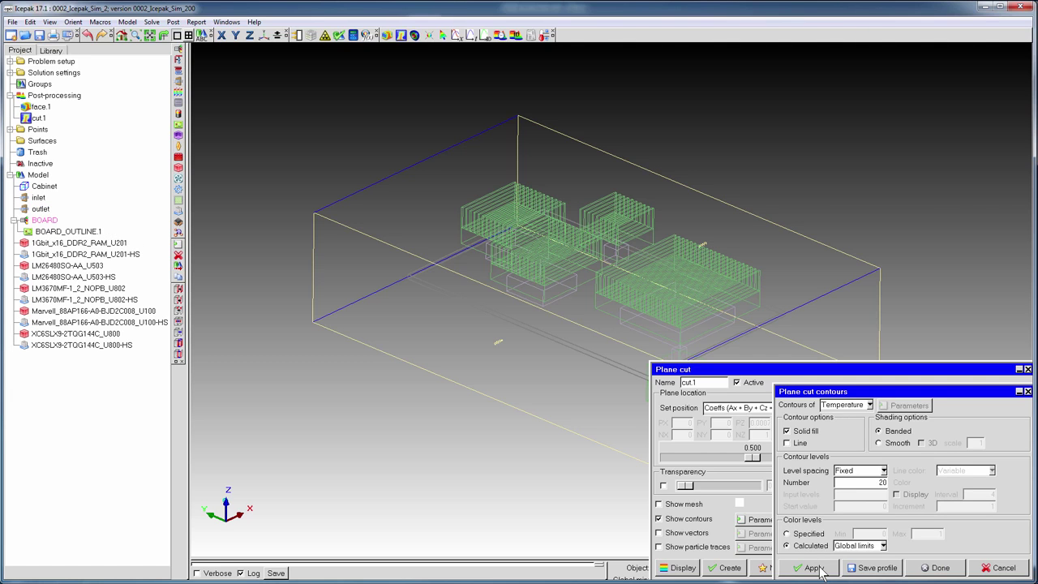
pyautogui.click(939, 568)
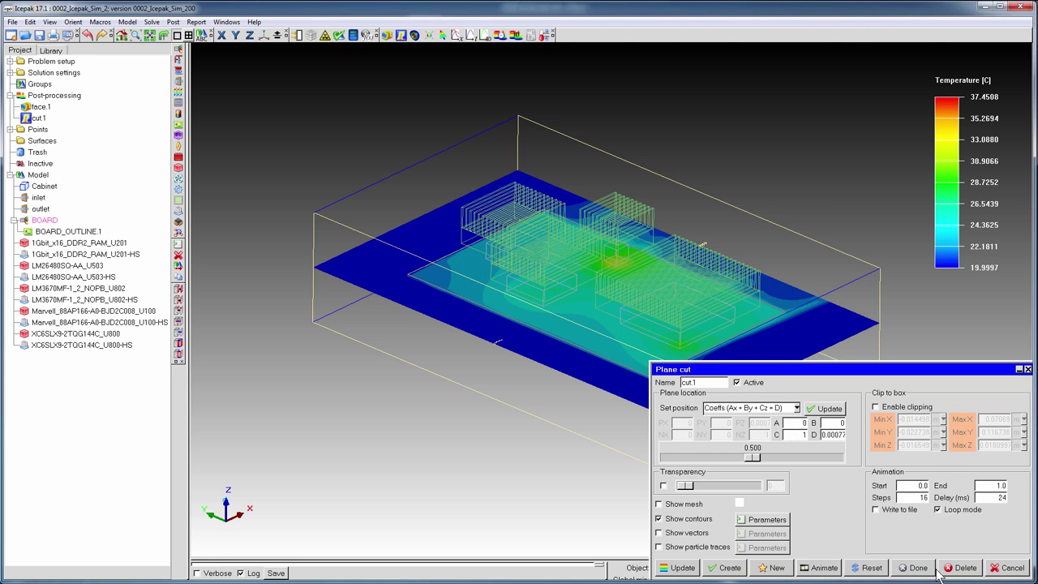
# Step: Animate the temperature plane cut through the model to examine the heat distribution, and interrupt the animation
pyautogui.click(821, 567)
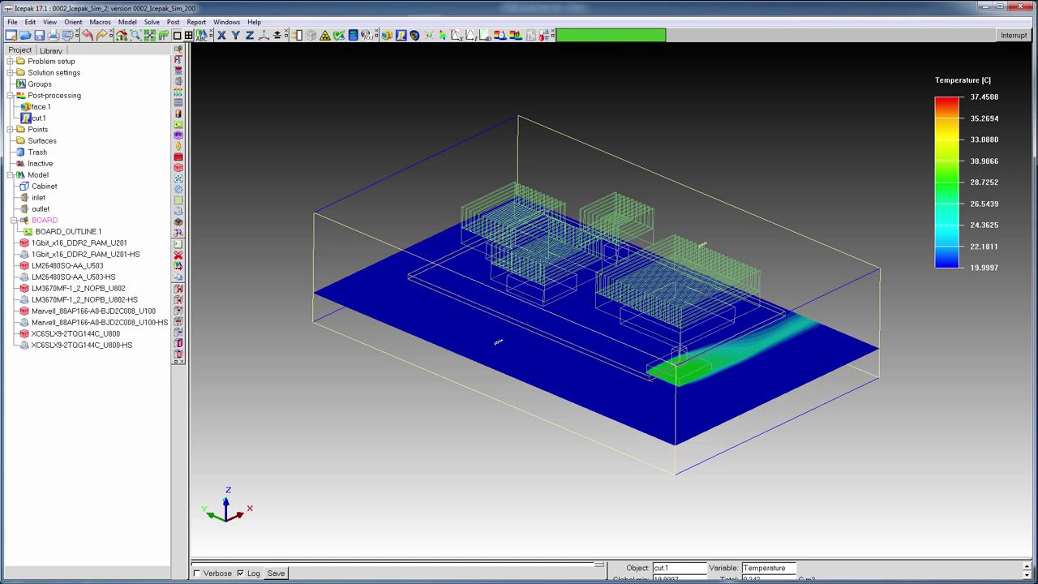
pyautogui.hotkey('shift', 'z')
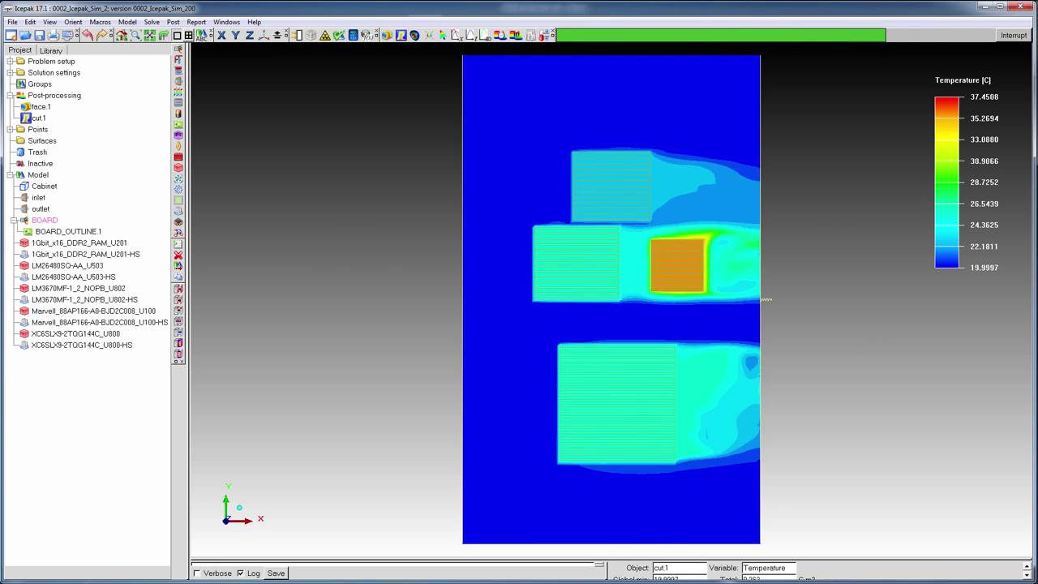
pyautogui.hotkey('shift', 'i')
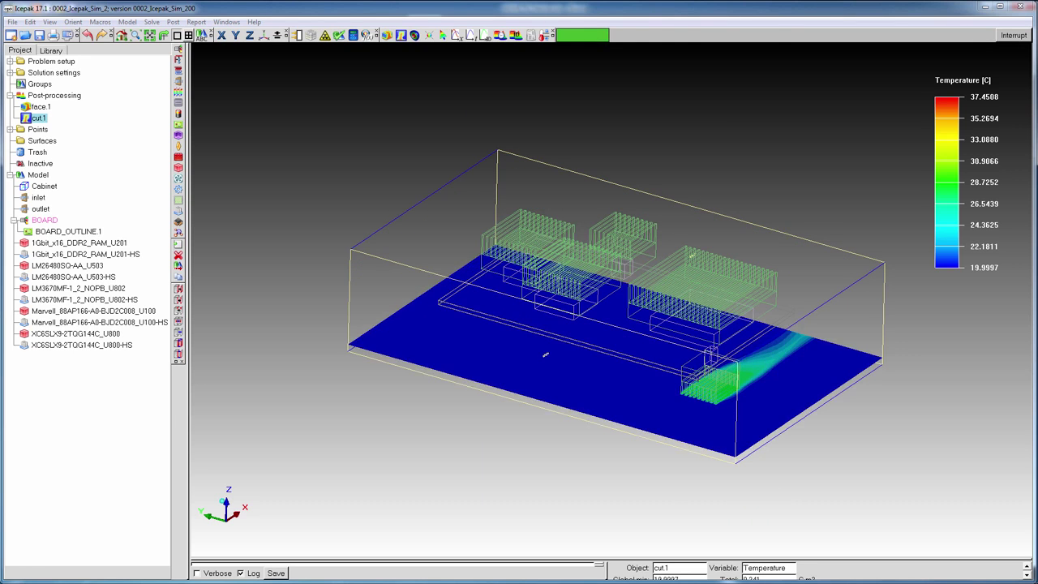
pyautogui.click(1014, 36)
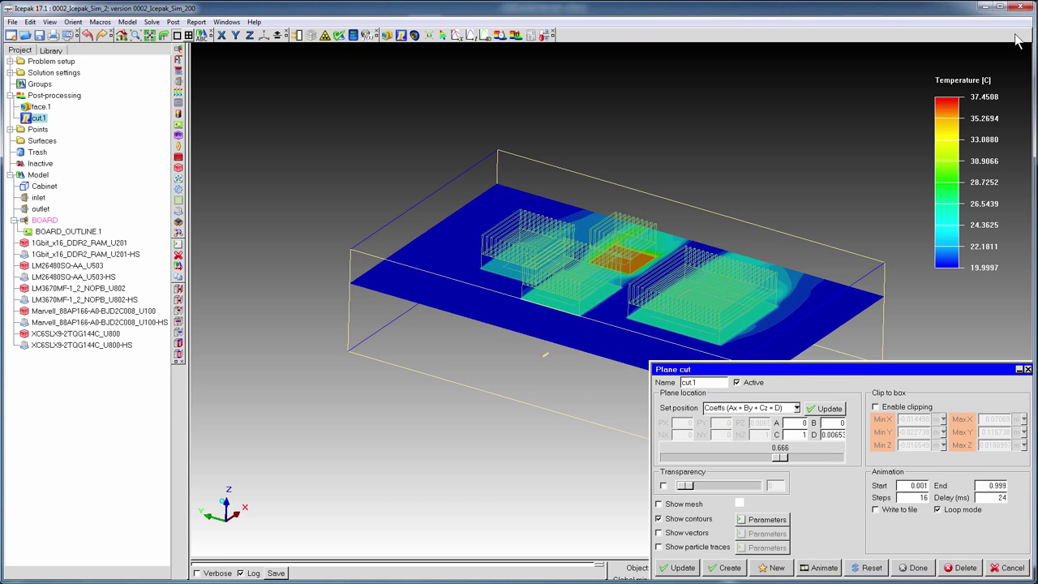
# Step: Replace cut.1's contours with vectors colored by velocity magnitude, using 3D arrow heads, 75 max pixels and global limits
pyautogui.click(658, 518)
pyautogui.click(681, 567)
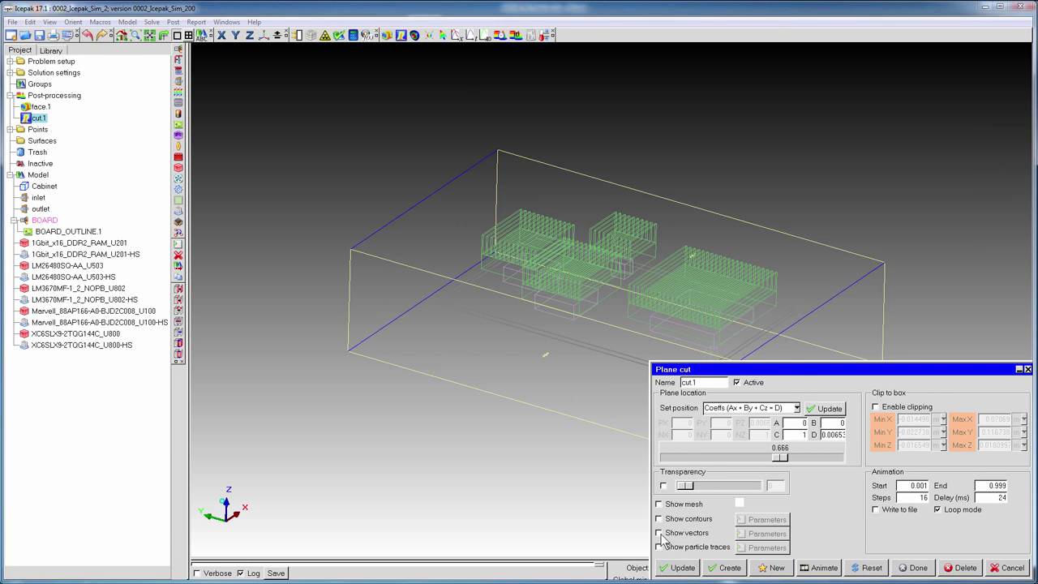
pyautogui.click(659, 533)
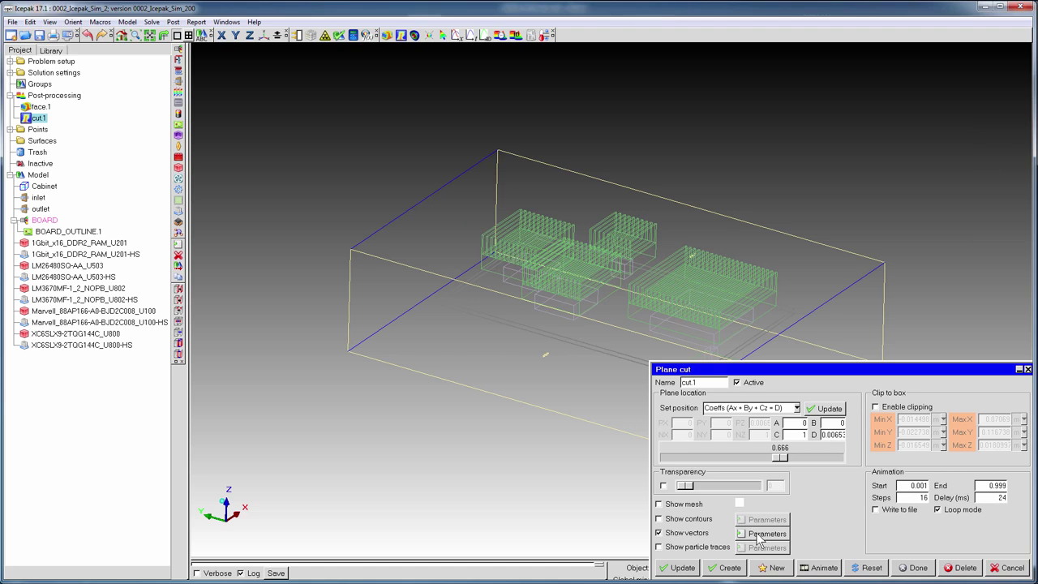
pyautogui.click(762, 534)
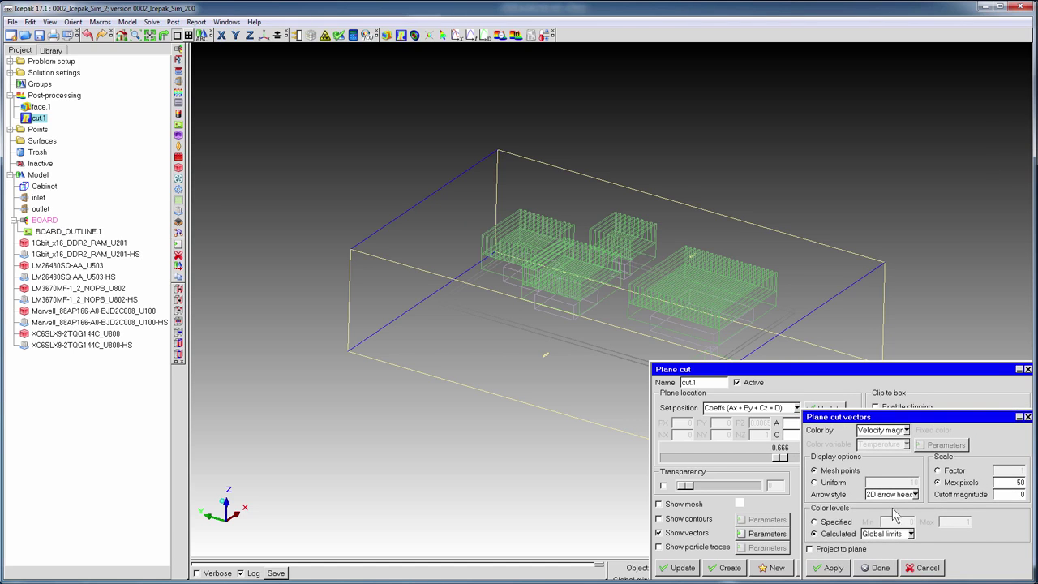
pyautogui.click(914, 494)
pyautogui.click(886, 533)
pyautogui.click(907, 429)
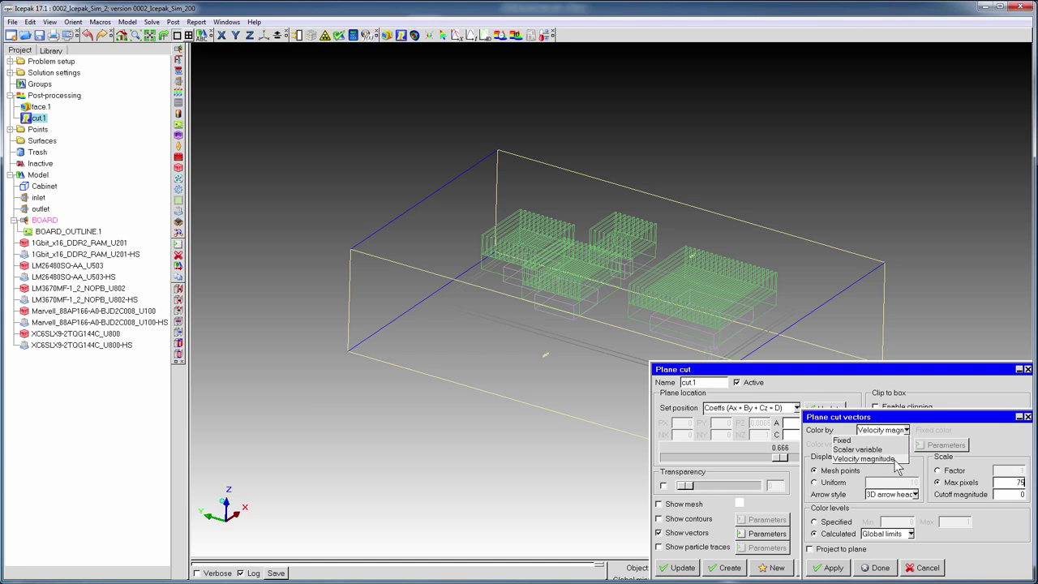
pyautogui.click(865, 459)
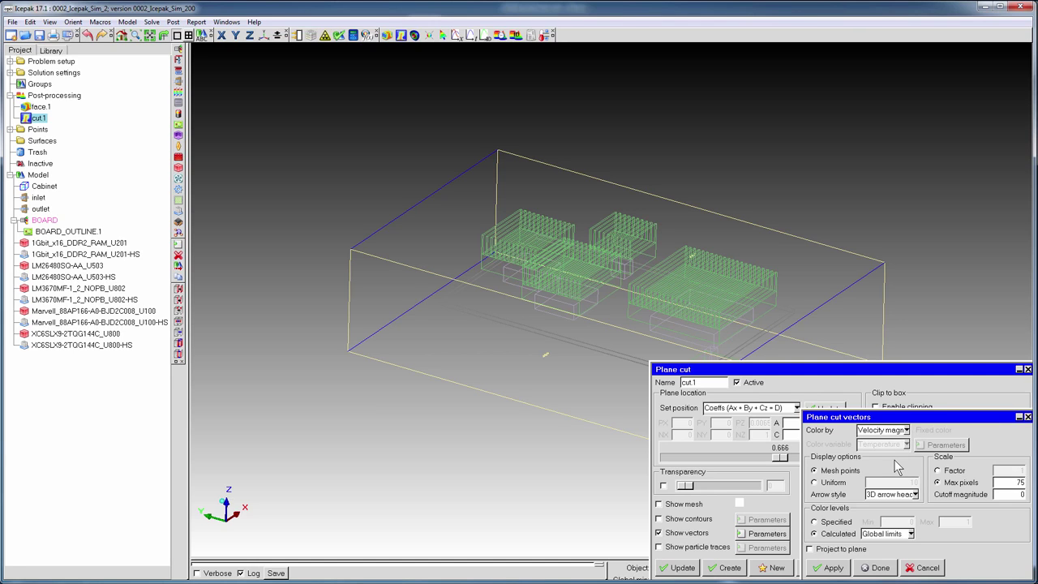
pyautogui.click(878, 567)
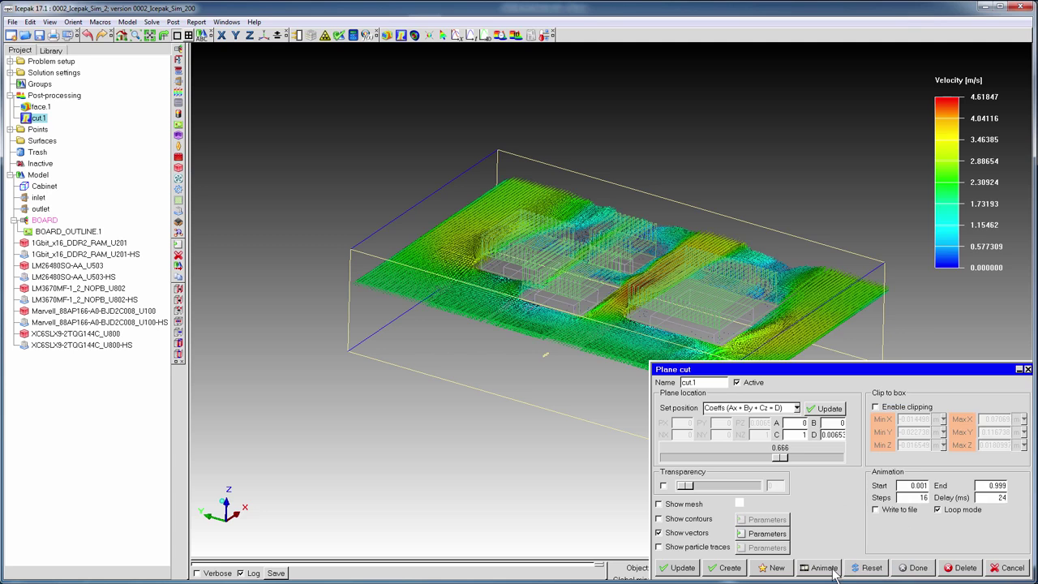
# Step: Animate the velocity vectors of cut.1 through the model, interrupt the animation and turn off the vector display
pyautogui.click(821, 567)
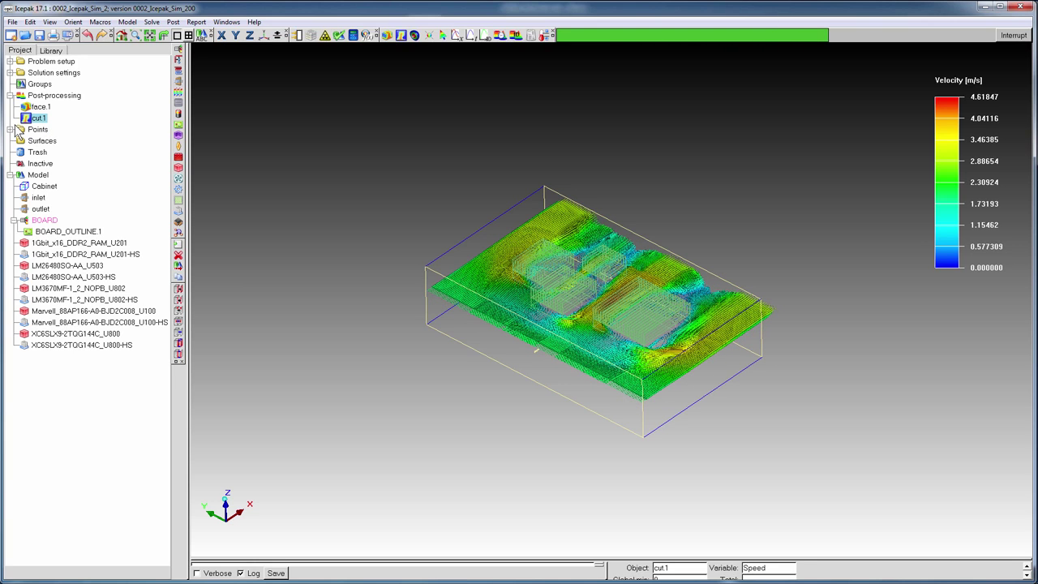
pyautogui.click(1009, 37)
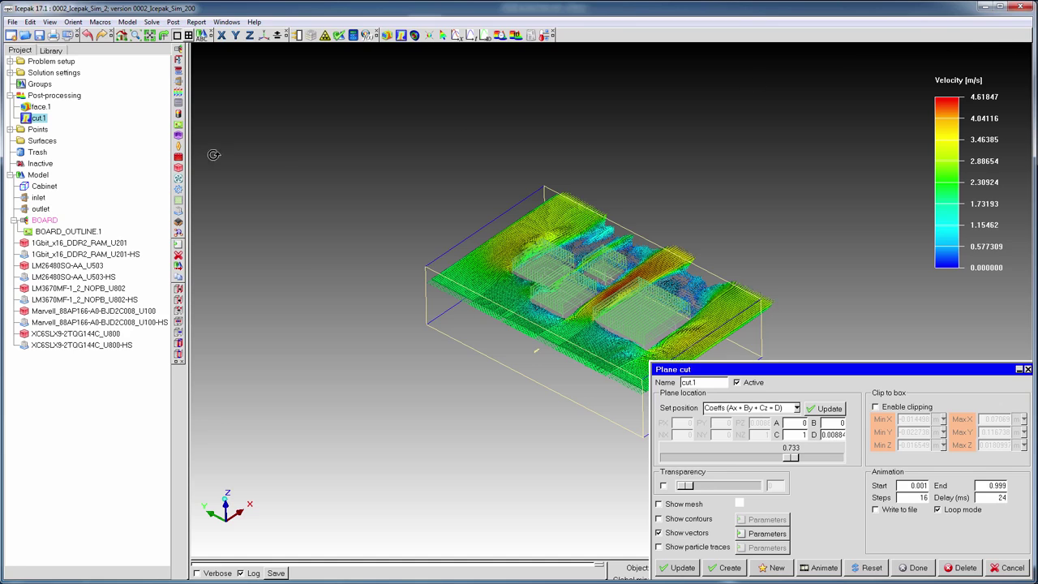
pyautogui.click(658, 533)
pyautogui.click(679, 567)
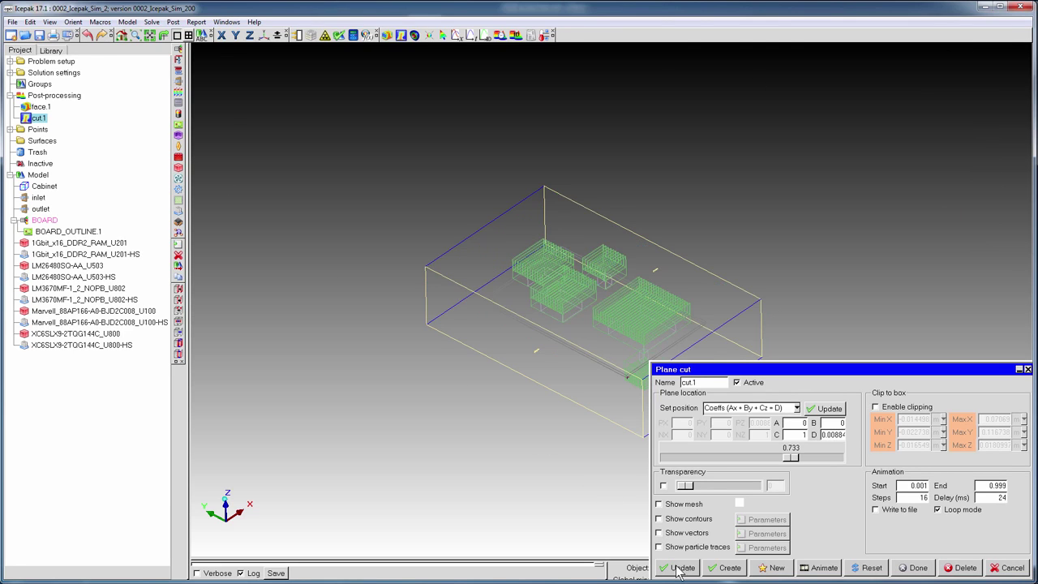
# Step: Finish the plane cut settings and create an object face on the inlet opening
pyautogui.click(918, 568)
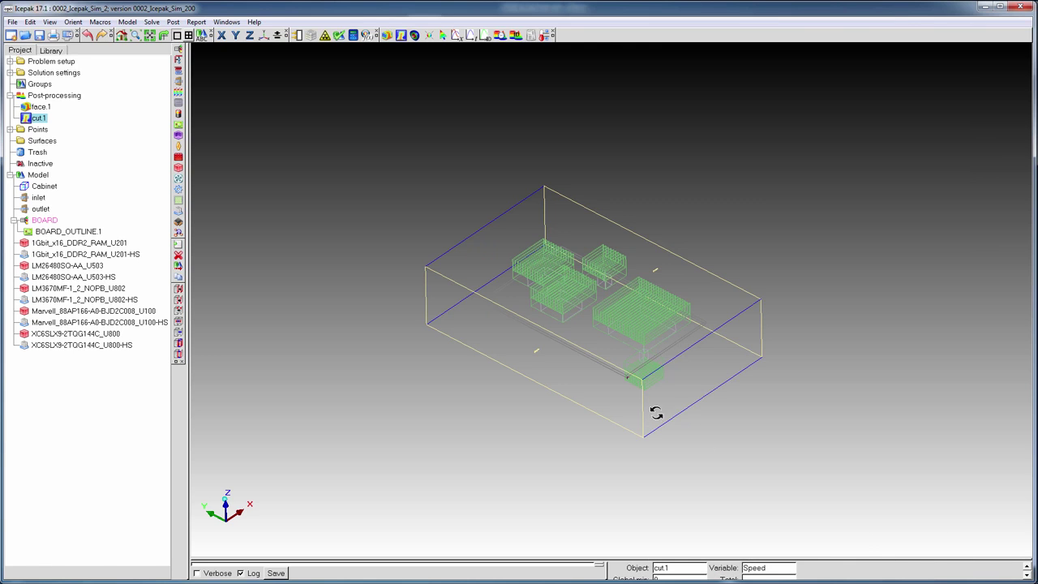
pyautogui.moveTo(656, 413); pyautogui.dragTo(711, 477, button='right')
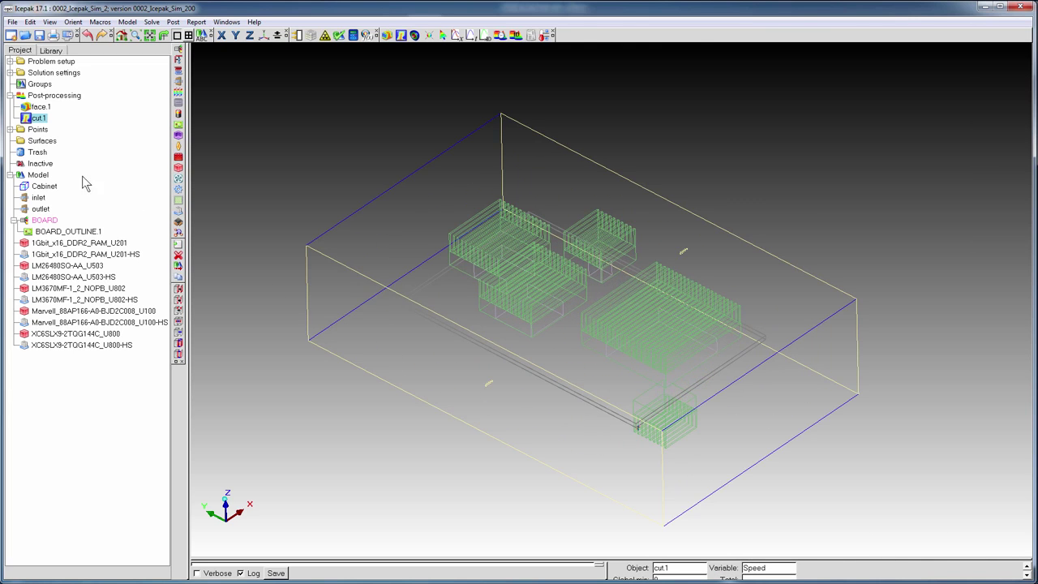
pyautogui.click(39, 200)
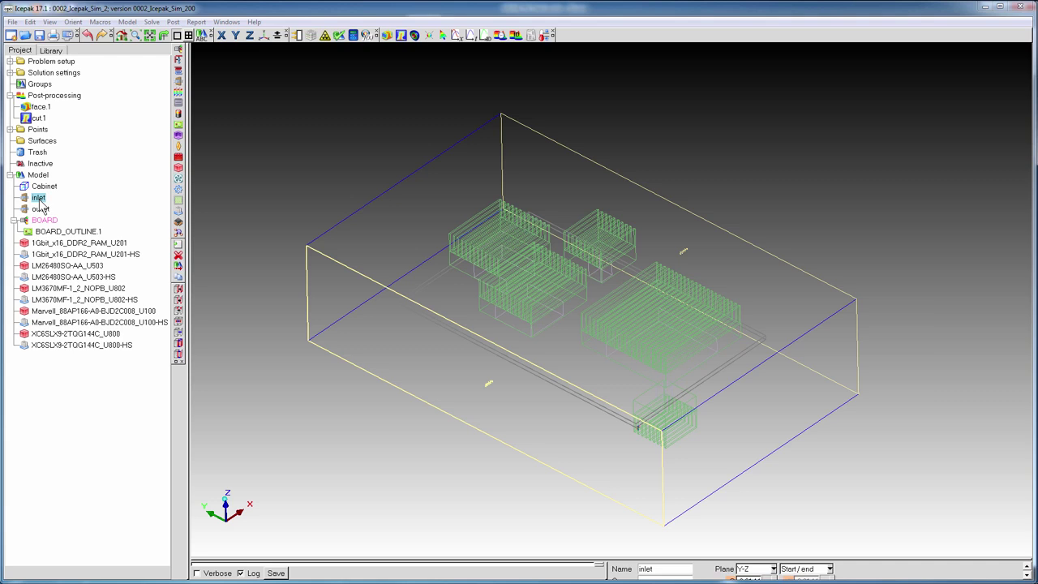
pyautogui.rightClick(39, 203)
pyautogui.moveTo(69, 309)
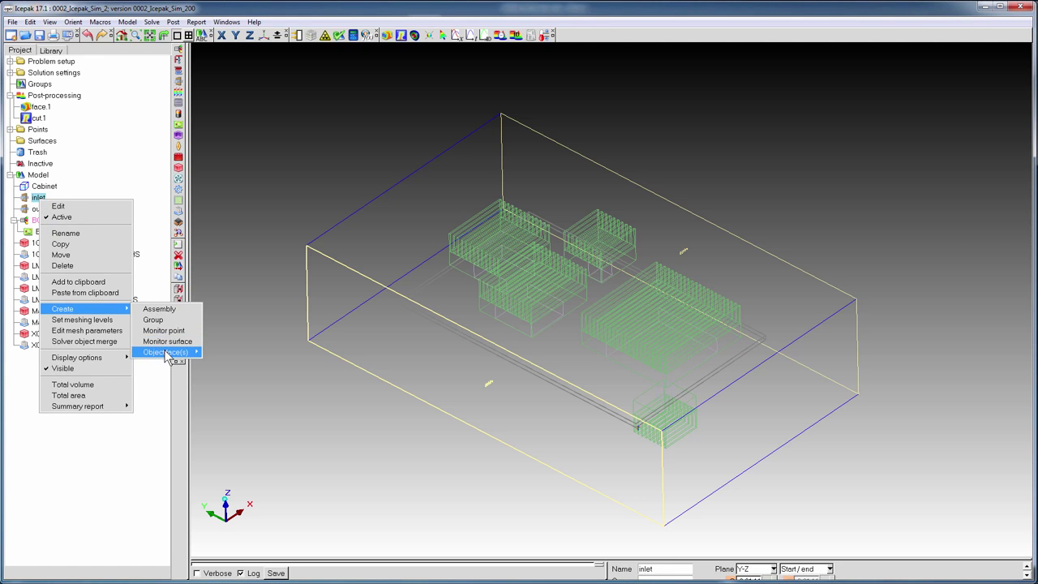
pyautogui.moveTo(167, 354)
pyautogui.click(223, 350)
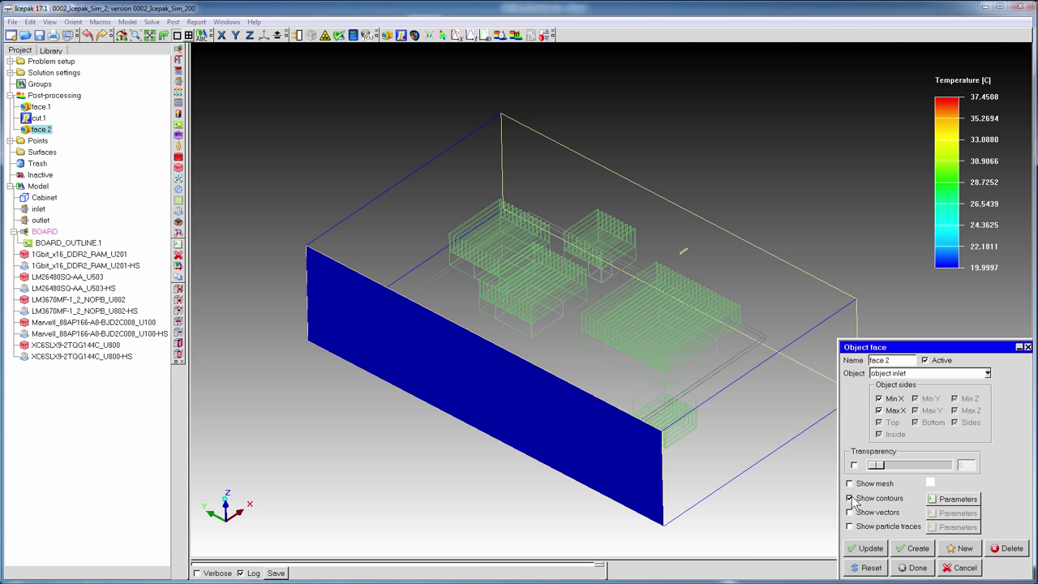
# Step: Replace the inlet face's contours with particle traces colored by Speed, using a uniform point distribution
pyautogui.click(850, 499)
pyautogui.click(869, 549)
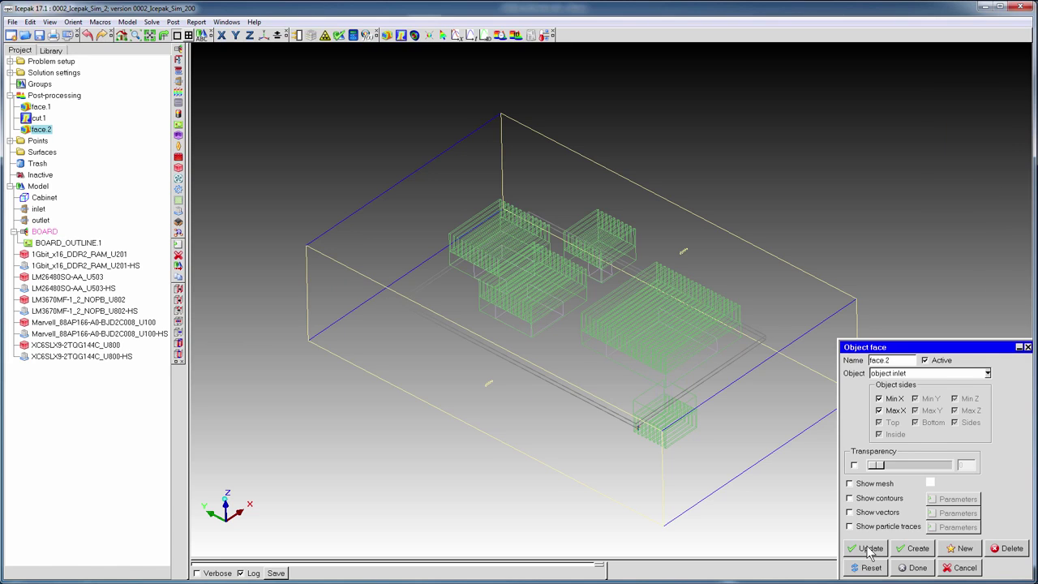
pyautogui.click(850, 527)
pyautogui.click(943, 532)
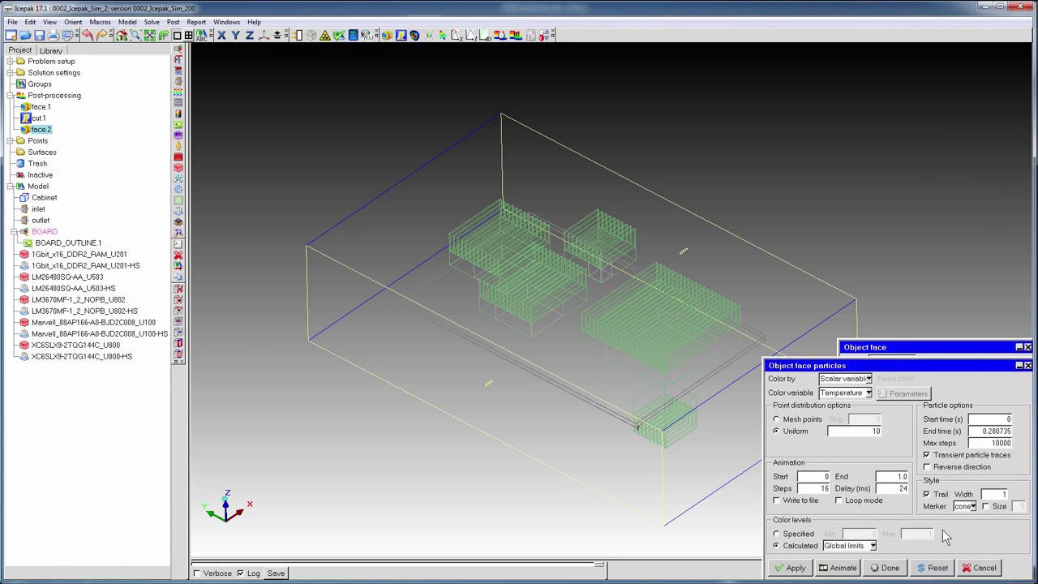
pyautogui.click(868, 392)
pyautogui.click(817, 412)
pyautogui.click(783, 572)
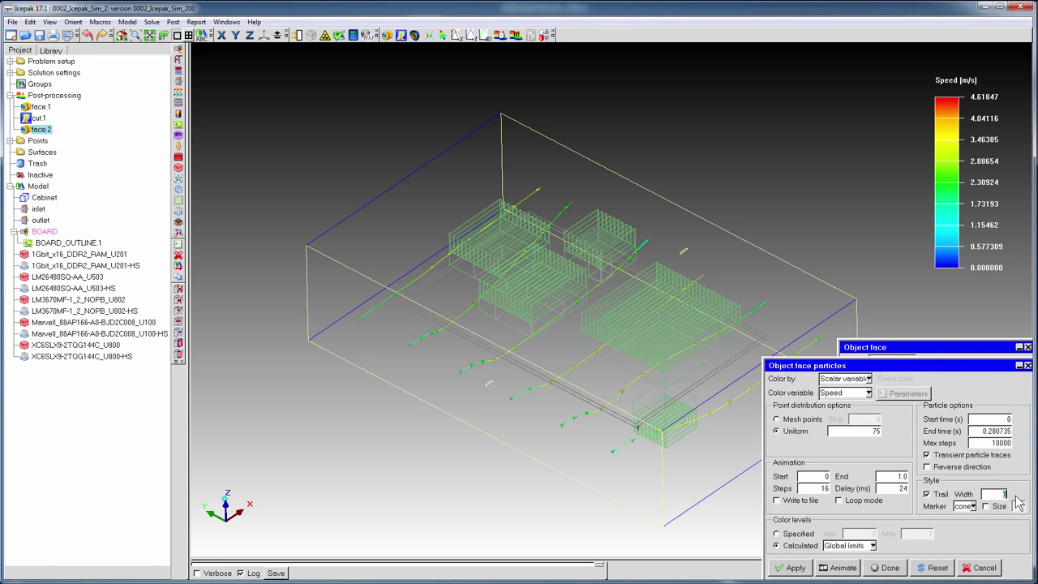
# Step: Refine the inlet traces to 75 uniform points, trying trail width 2 before settling on width 1 with enlarged cone markers, and accept the settings
pyautogui.write('2')
pyautogui.click(785, 571)
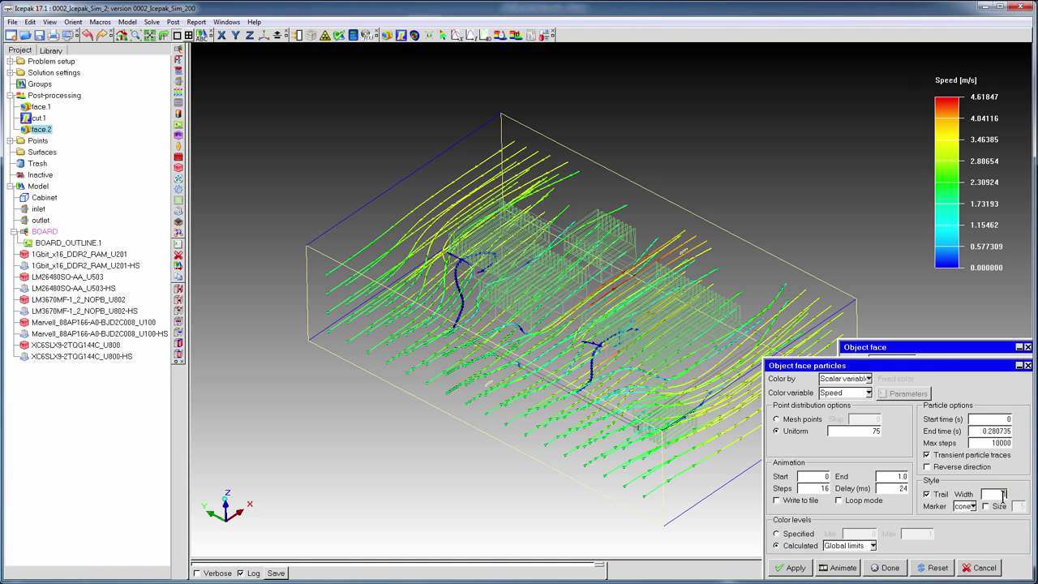
pyautogui.write('1')
pyautogui.click(985, 506)
pyautogui.click(784, 568)
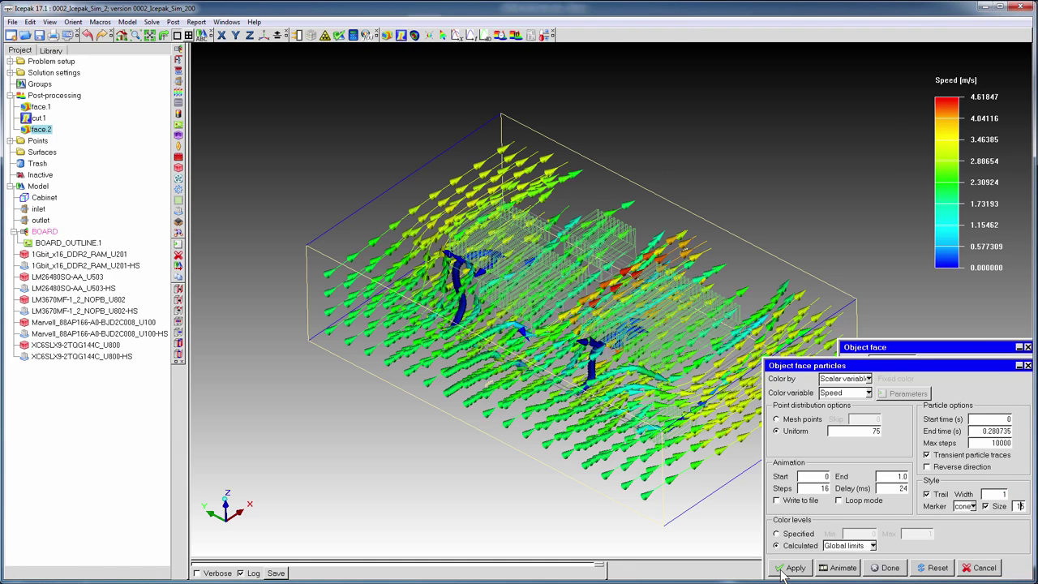
pyautogui.click(890, 568)
pyautogui.click(914, 568)
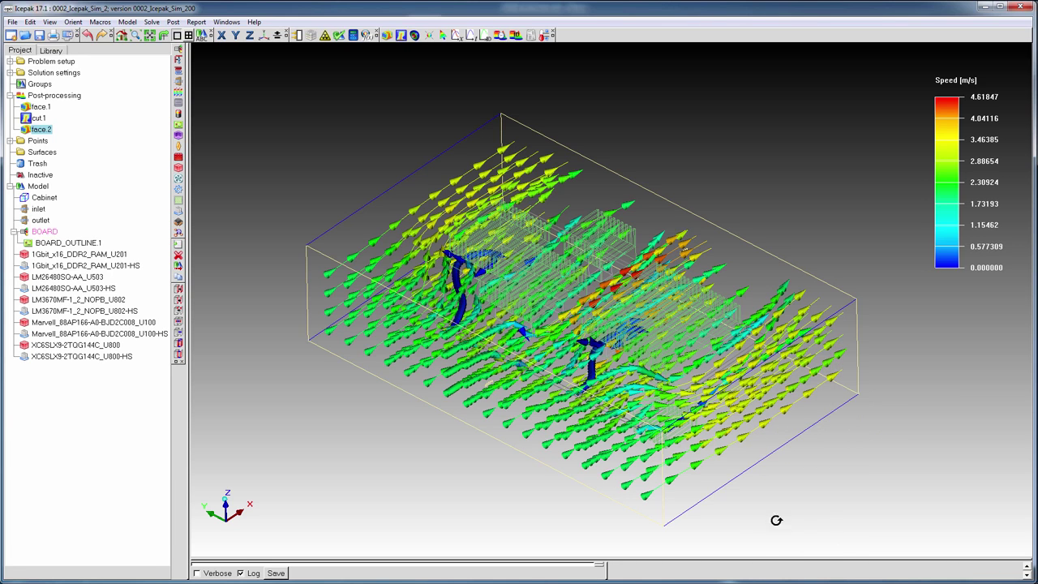
# Step: Examine the inlet particle traces around the heat sinks, fitted to the window, from an oblique angle and along the Z axis
pyautogui.click(150, 36)
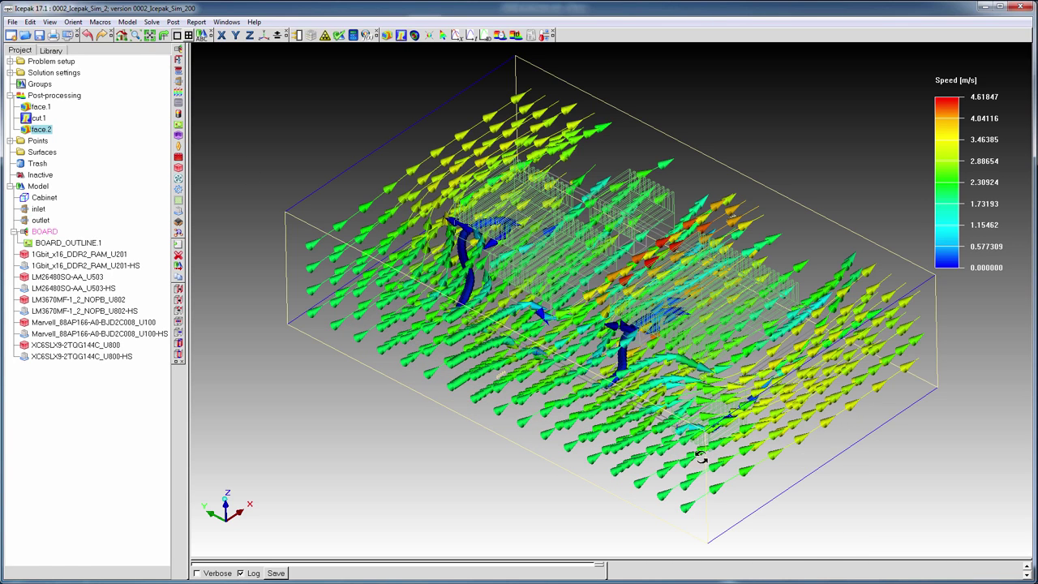
pyautogui.moveTo(769, 407); pyautogui.dragTo(814, 424)
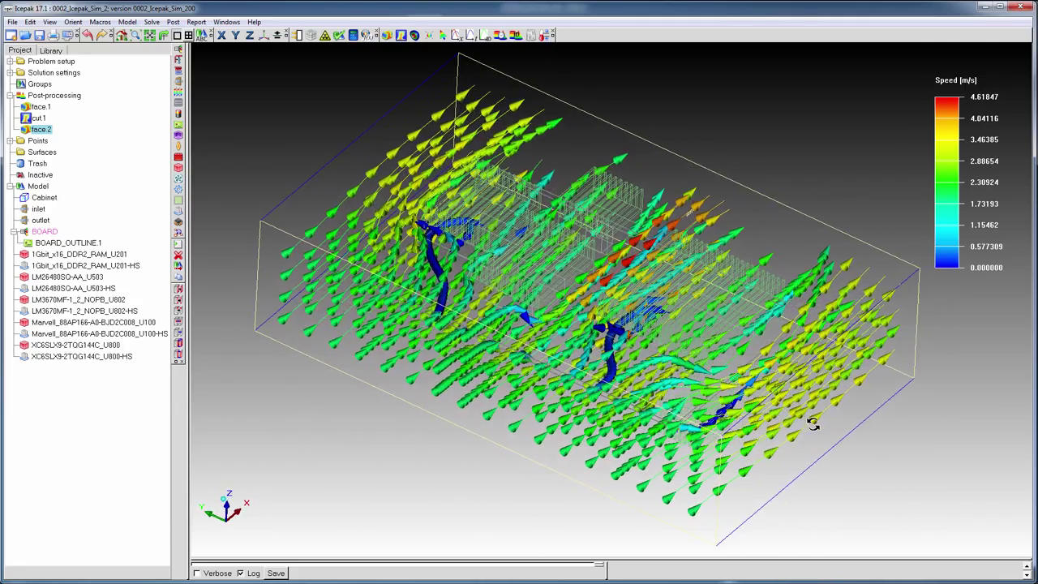
pyautogui.press('z')
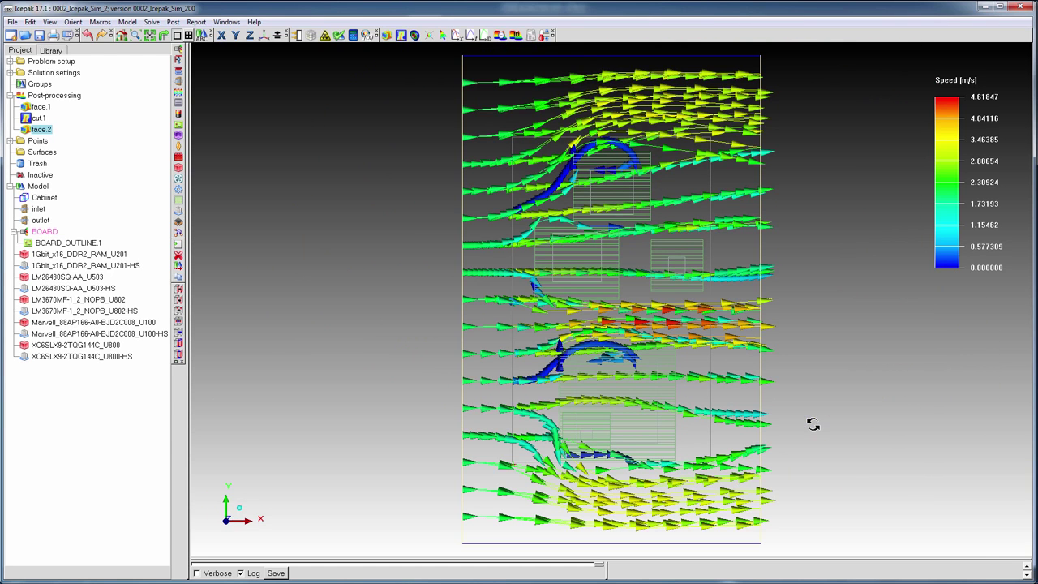